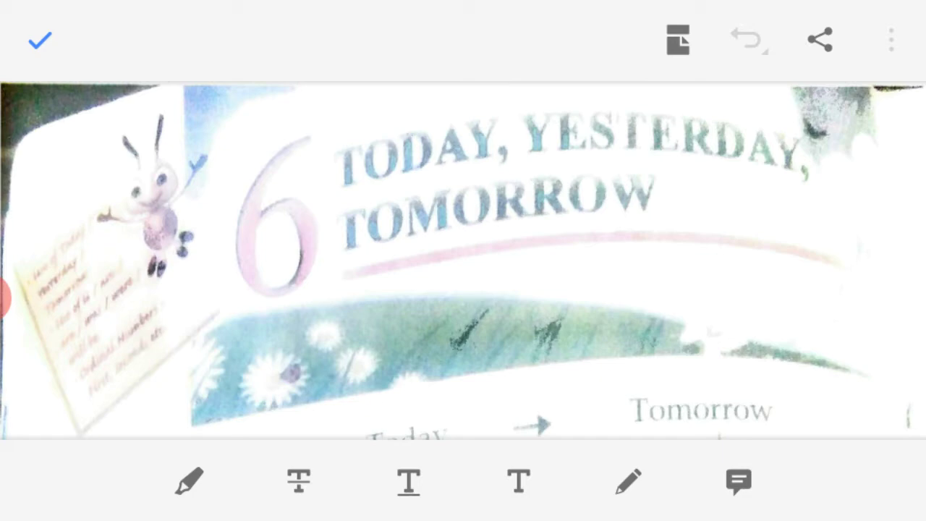
- Scroll down from the chapter 6 title to the Yesterday/Today/Tomorrow verb diagram
{"action": "scroll", "coordinate": [463, 260], "scroll_direction": "down", "scroll_amount": 5}
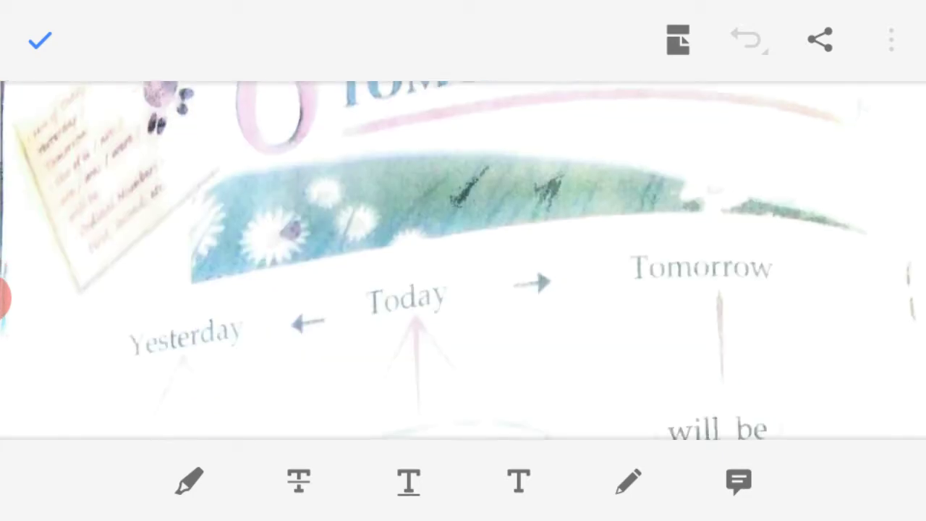
{"action": "scroll", "coordinate": [463, 261], "scroll_direction": "down", "scroll_amount": 2}
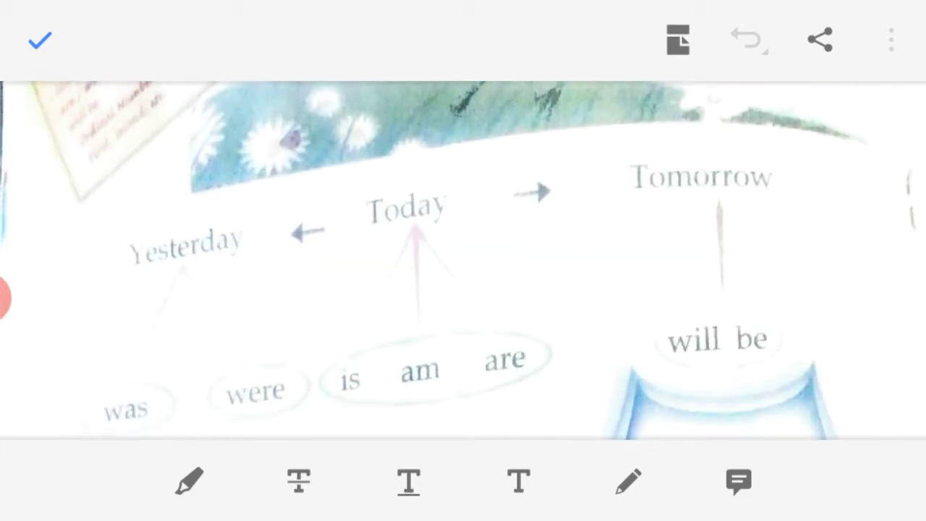
{"action": "scroll", "coordinate": [462, 260], "scroll_direction": "down", "scroll_amount": 1}
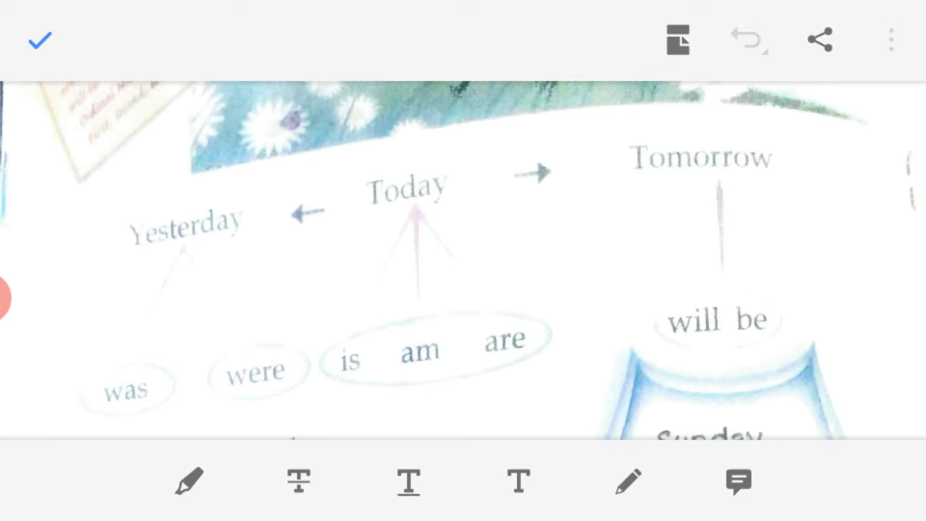
- Underline Yesterday, Tomorrow and Today with the red pen
{"action": "left_click", "coordinate": [627, 480]}
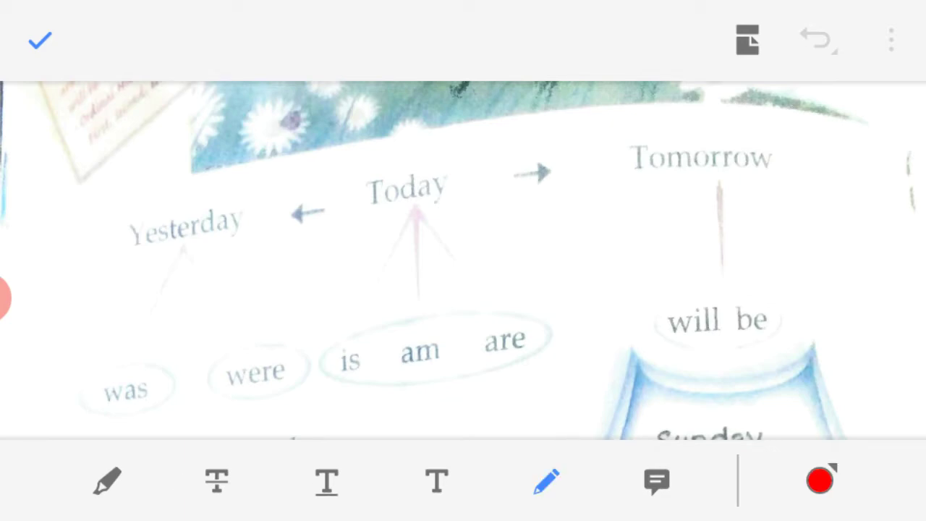
{"action": "left_click_drag", "start_coordinate": [143, 286], "coordinate": [279, 261]}
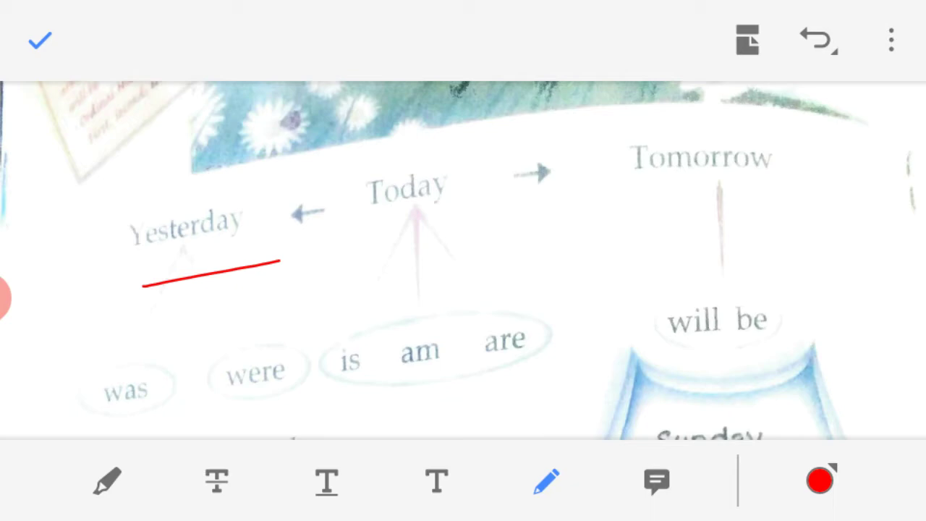
{"action": "left_click_drag", "start_coordinate": [632, 230], "coordinate": [792, 225]}
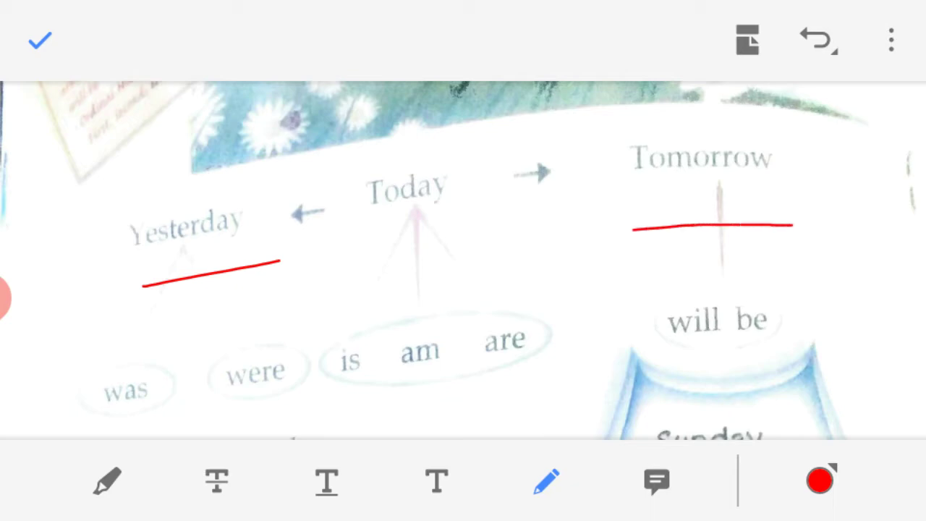
{"action": "left_click_drag", "start_coordinate": [368, 241], "coordinate": [476, 217]}
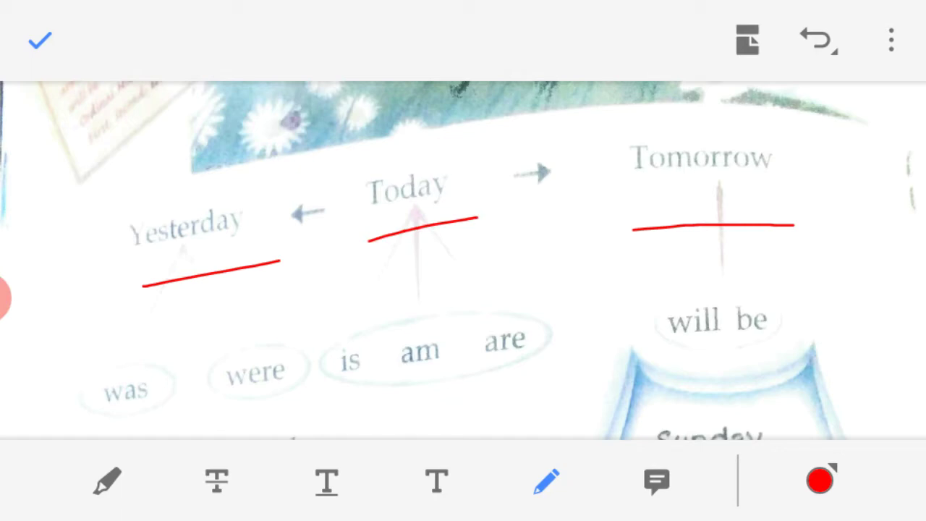
- Draw red branch lines from Yesterday to was and were, and from Today to am and is
{"action": "left_click_drag", "start_coordinate": [169, 289], "coordinate": [123, 374]}
{"action": "left_click_drag", "start_coordinate": [206, 259], "coordinate": [267, 348]}
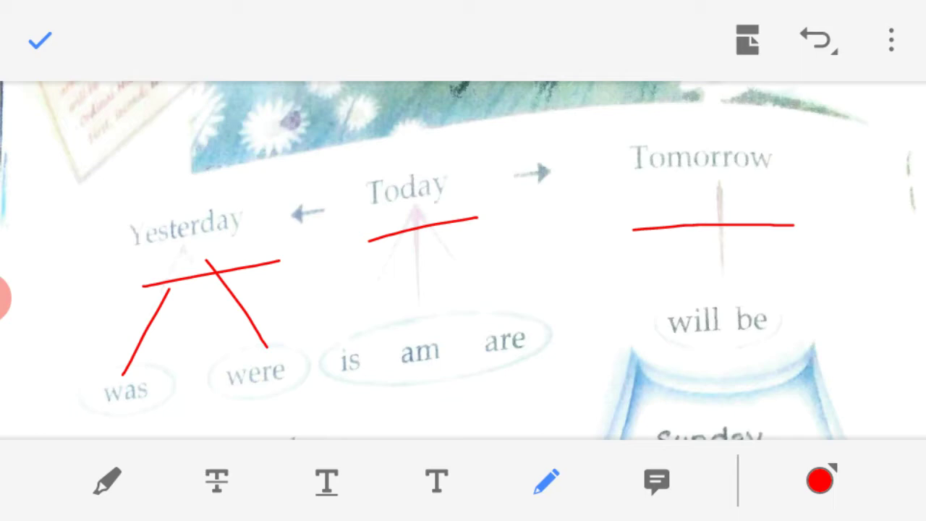
{"action": "left_click_drag", "start_coordinate": [419, 228], "coordinate": [433, 305]}
{"action": "left_click_drag", "start_coordinate": [384, 272], "coordinate": [344, 337]}
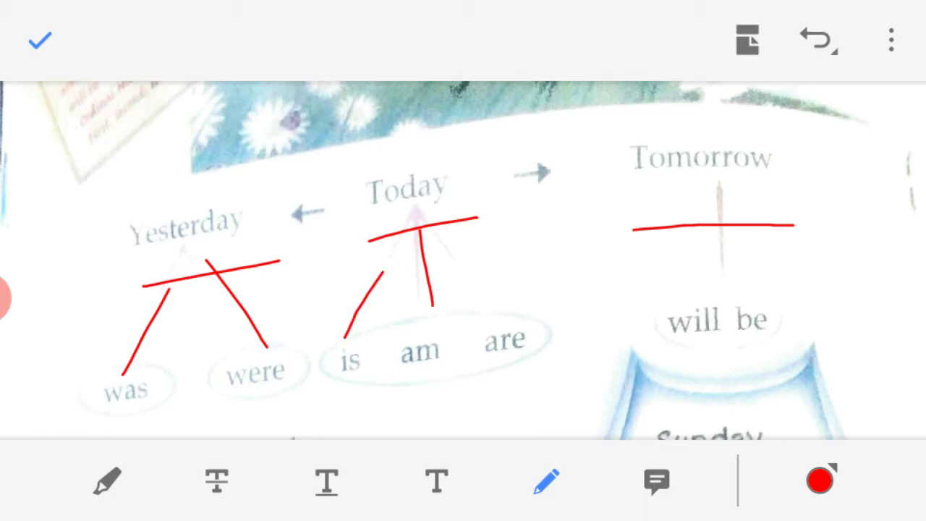
- Add red lines from Today toward are and from Tomorrow to will be, then undo the last strokes
{"action": "mouse_move", "coordinate": [433, 386]}
{"action": "left_mouse_down"}
{"action": "mouse_move", "coordinate": [417, 408]}
{"action": "mouse_move", "coordinate": [434, 393]}
{"action": "left_mouse_up"}
{"action": "left_click_drag", "start_coordinate": [490, 257], "coordinate": [499, 292]}
{"action": "left_click_drag", "start_coordinate": [723, 238], "coordinate": [718, 301]}
{"action": "left_click_drag", "start_coordinate": [721, 243], "coordinate": [716, 295]}
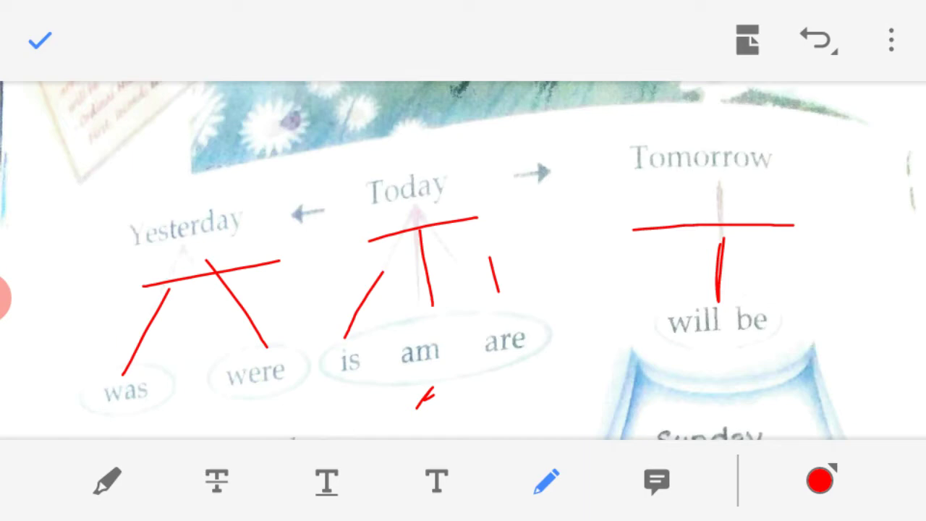
{"action": "left_click", "coordinate": [817, 40]}
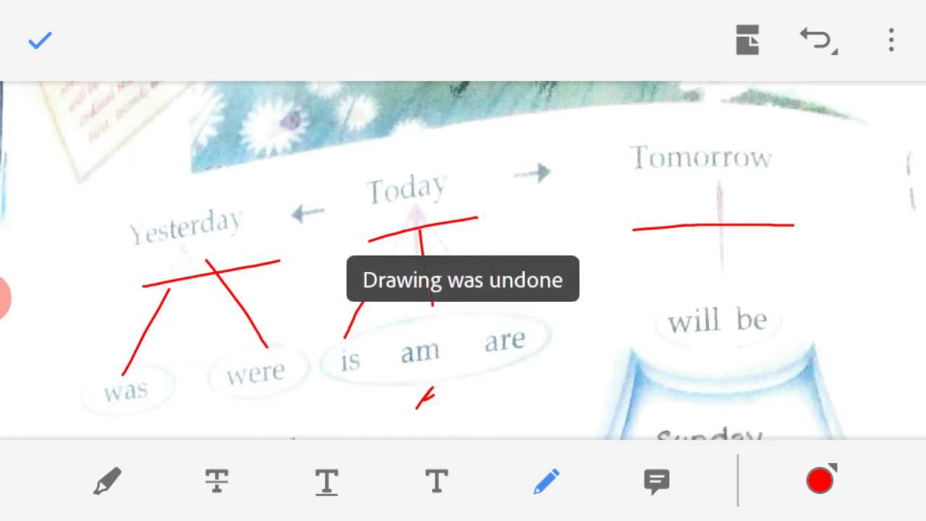
- Remove all red pen marks and scroll down to the 'Today is Monday' example sentences
{"action": "left_click", "coordinate": [106, 480]}
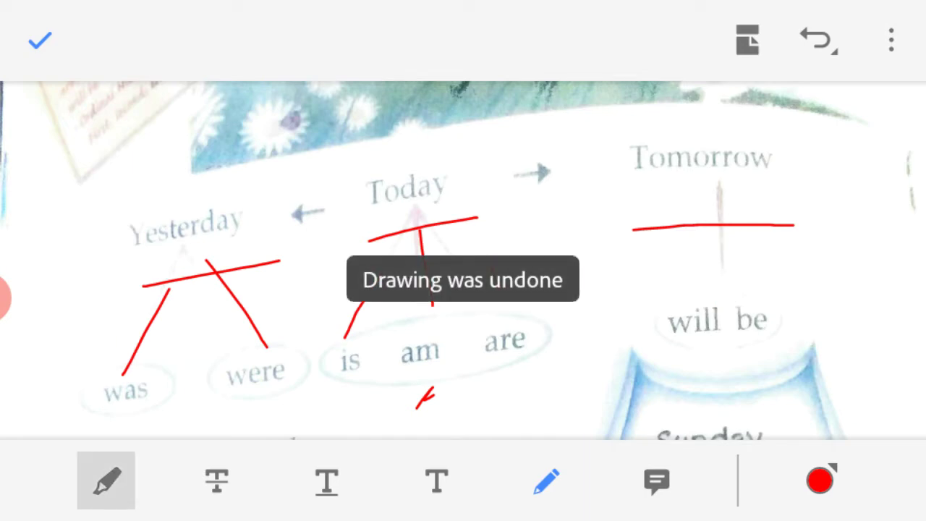
{"action": "left_click", "coordinate": [106, 480]}
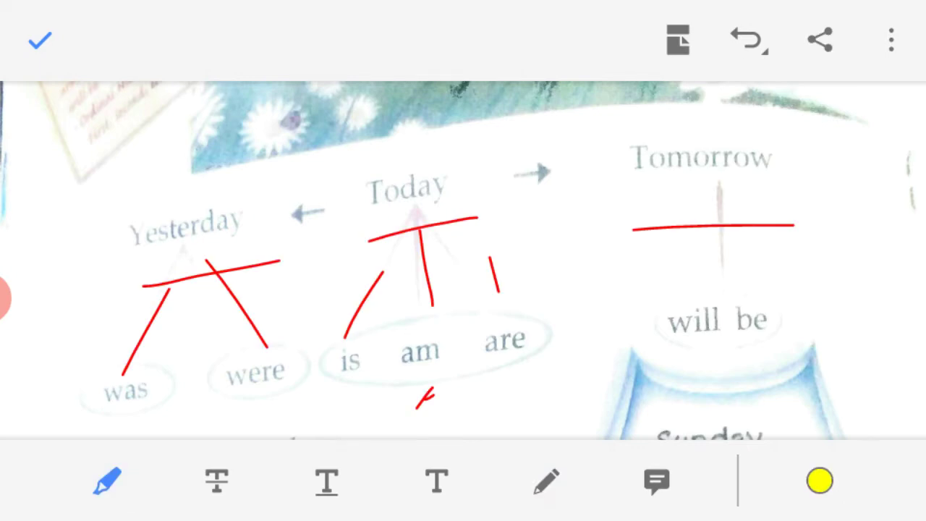
{"action": "left_click", "coordinate": [748, 40]}
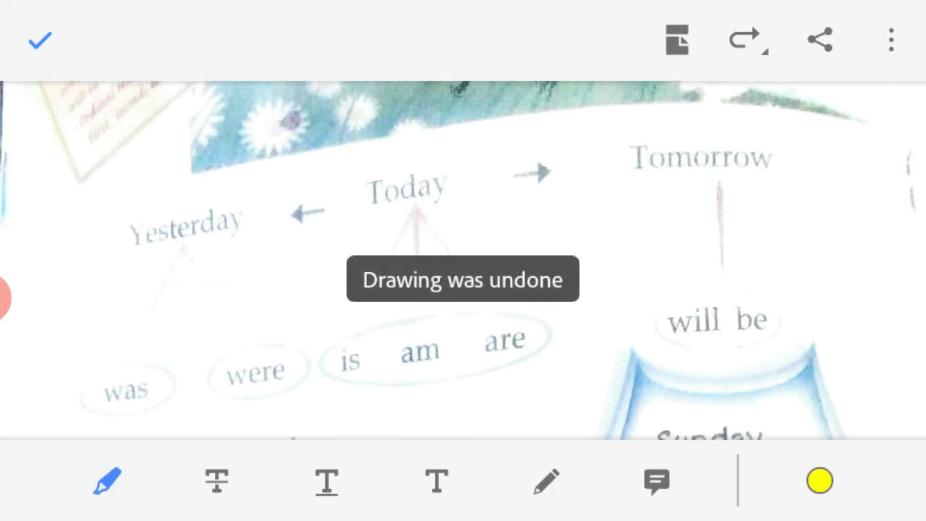
{"action": "scroll", "coordinate": [463, 260], "scroll_direction": "down", "scroll_amount": 2}
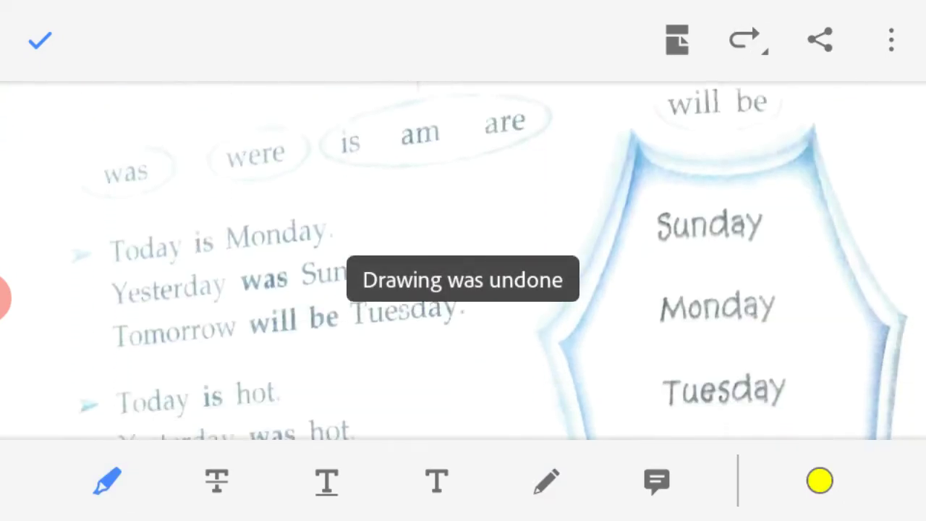
{"action": "scroll", "coordinate": [463, 260], "scroll_direction": "down", "scroll_amount": 1}
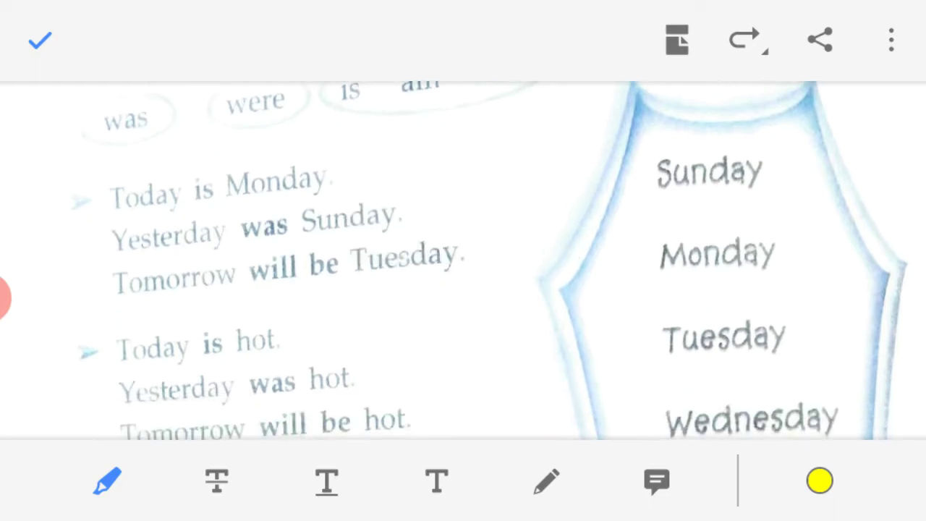
{"action": "left_click", "coordinate": [546, 480]}
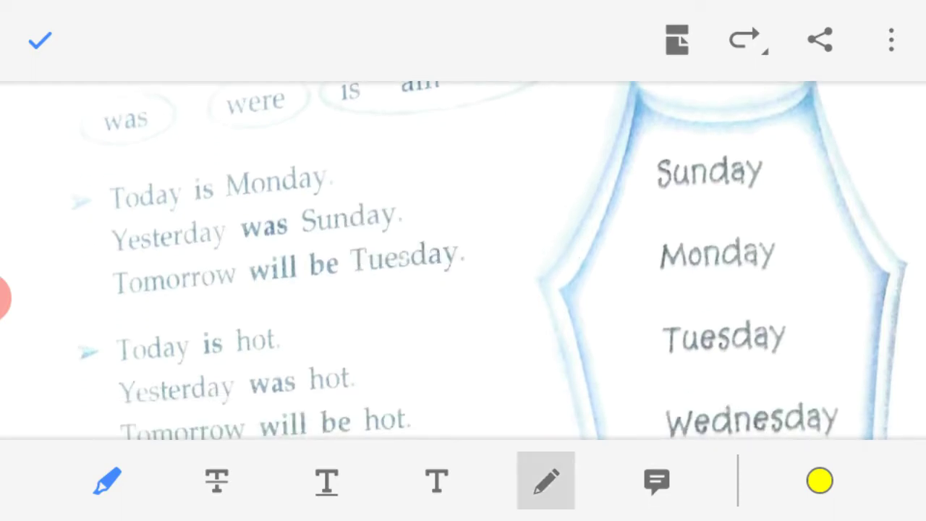
- Underline the Monday, Sunday and Tuesday sentences in red, circling is, was and will be
{"action": "left_click_drag", "start_coordinate": [108, 223], "coordinate": [356, 205]}
{"action": "mouse_move", "coordinate": [222, 142]}
{"action": "left_mouse_down"}
{"action": "mouse_move", "coordinate": [192, 211]}
{"action": "mouse_move", "coordinate": [220, 155]}
{"action": "mouse_move", "coordinate": [210, 151]}
{"action": "left_mouse_up"}
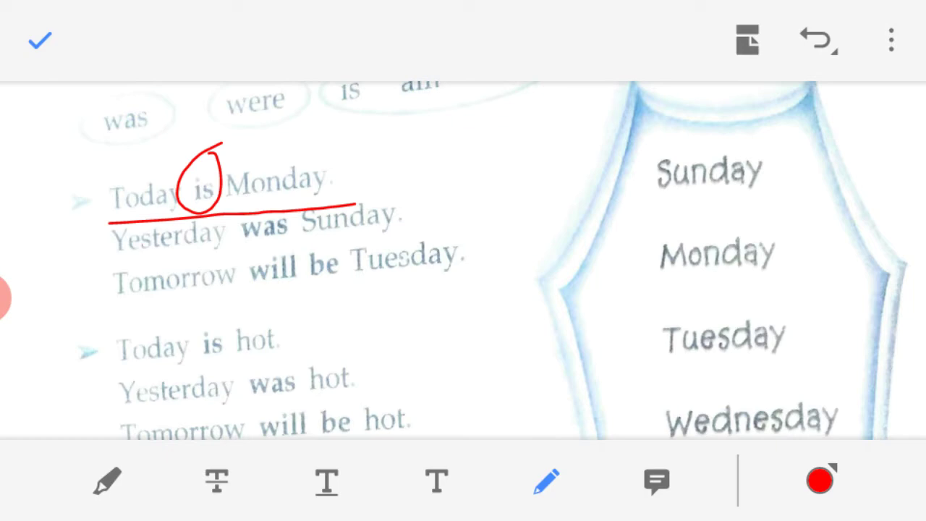
{"action": "left_click_drag", "start_coordinate": [95, 259], "coordinate": [225, 255]}
{"action": "left_click_drag", "start_coordinate": [314, 246], "coordinate": [423, 236]}
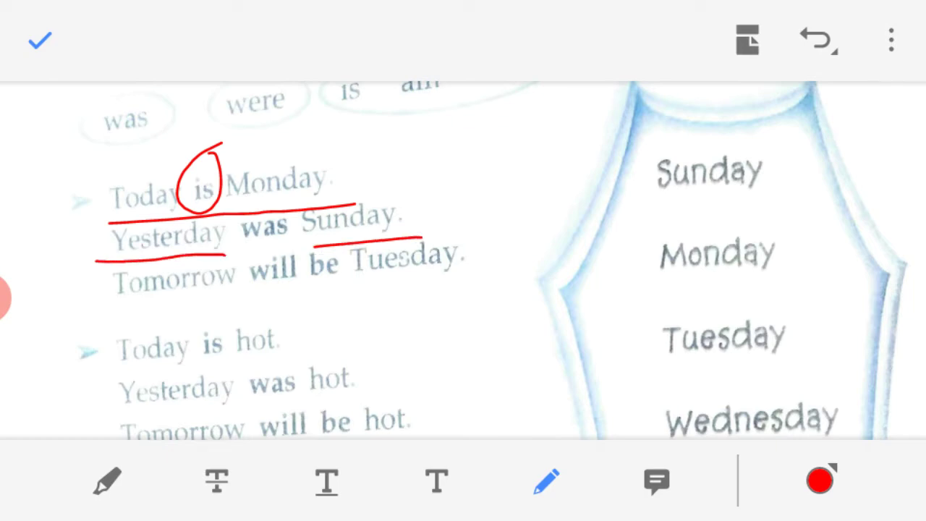
{"action": "mouse_move", "coordinate": [248, 196]}
{"action": "left_mouse_down"}
{"action": "mouse_move", "coordinate": [281, 179]}
{"action": "mouse_move", "coordinate": [291, 192]}
{"action": "mouse_move", "coordinate": [268, 180]}
{"action": "left_mouse_up"}
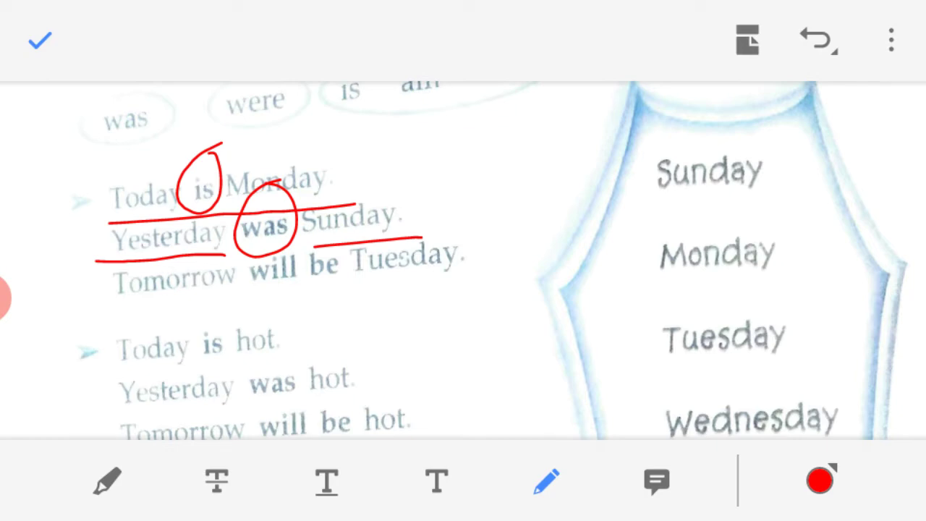
{"action": "left_click_drag", "start_coordinate": [83, 319], "coordinate": [505, 271]}
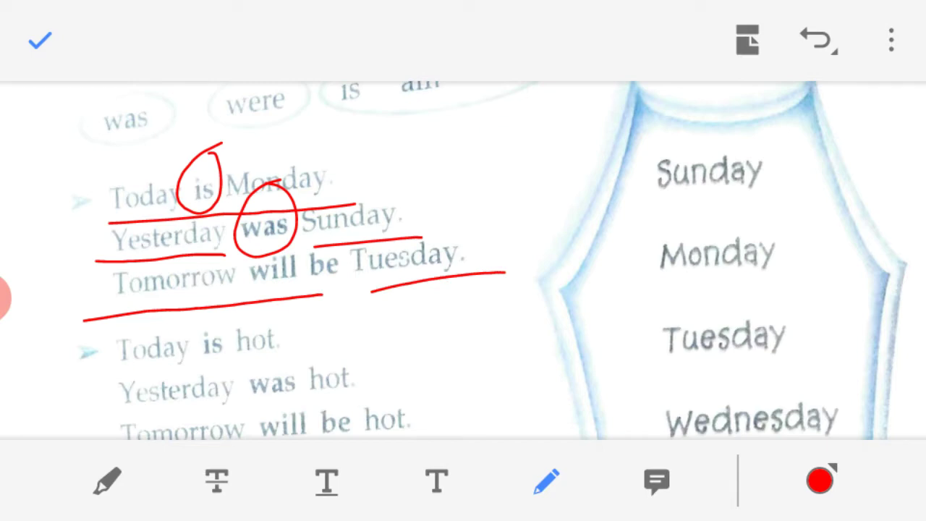
{"action": "mouse_move", "coordinate": [369, 256]}
{"action": "left_mouse_down"}
{"action": "mouse_move", "coordinate": [313, 233]}
{"action": "mouse_move", "coordinate": [338, 301]}
{"action": "mouse_move", "coordinate": [348, 246]}
{"action": "mouse_move", "coordinate": [332, 237]}
{"action": "left_mouse_up"}
{"action": "left_click", "coordinate": [106, 480]}
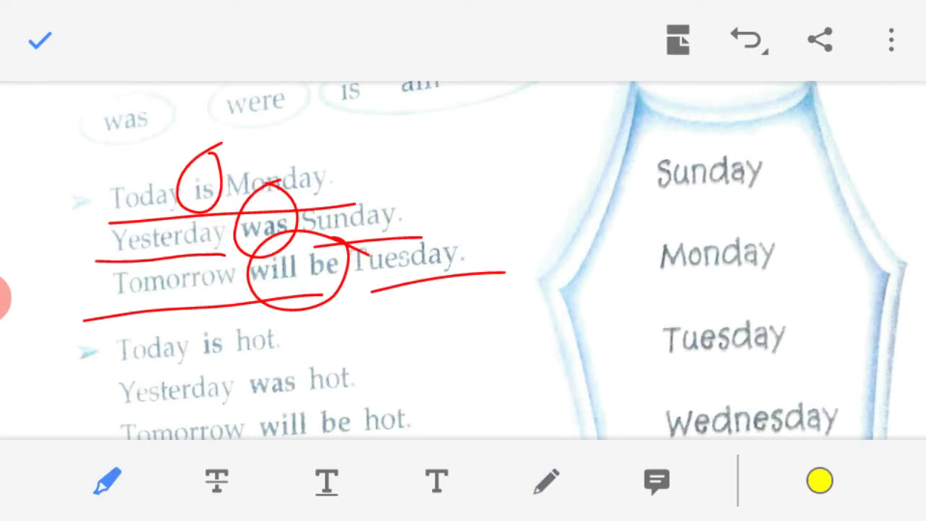
- Clear the previous red marks and scroll down to the 'Today is hot' example
{"action": "left_click", "coordinate": [748, 40]}
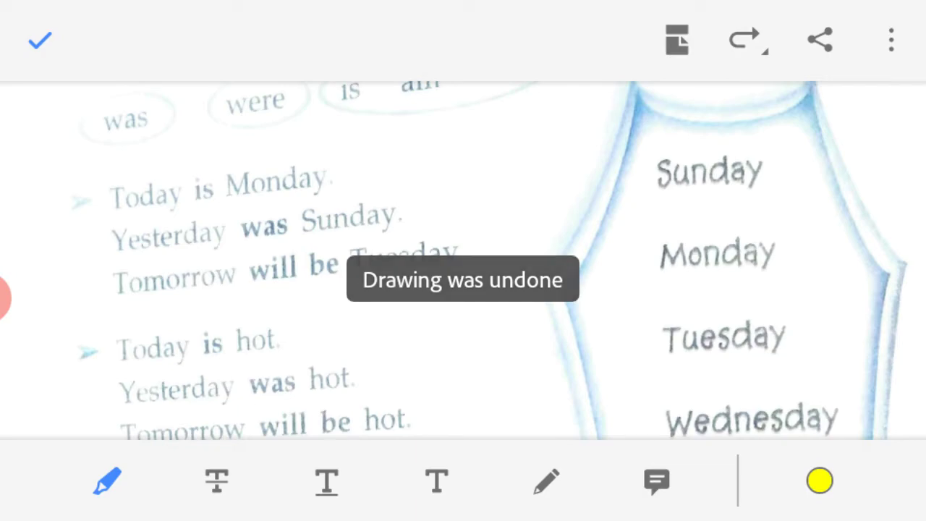
{"action": "scroll", "coordinate": [490, 260], "scroll_direction": "down", "scroll_amount": 4}
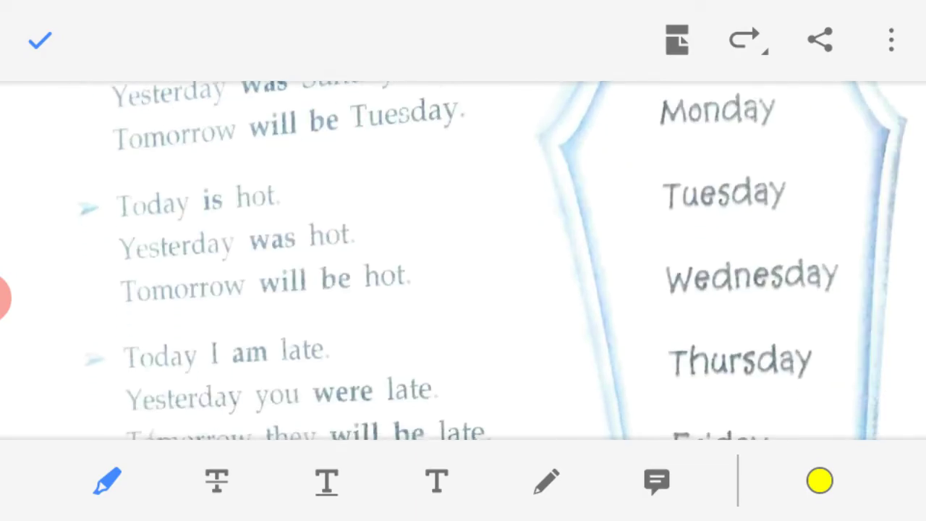
{"action": "scroll", "coordinate": [463, 260], "scroll_direction": "down", "scroll_amount": 1}
{"action": "left_click", "coordinate": [546, 481]}
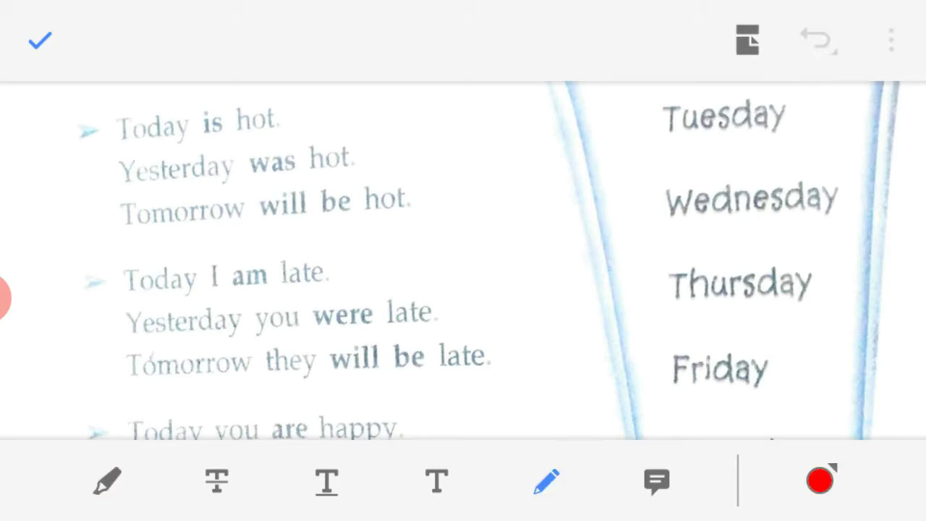
- Circle 'is' in 'Today is hot' and underline 'was' and 'will be hot' in red
{"action": "left_click_drag", "start_coordinate": [198, 157], "coordinate": [232, 144]}
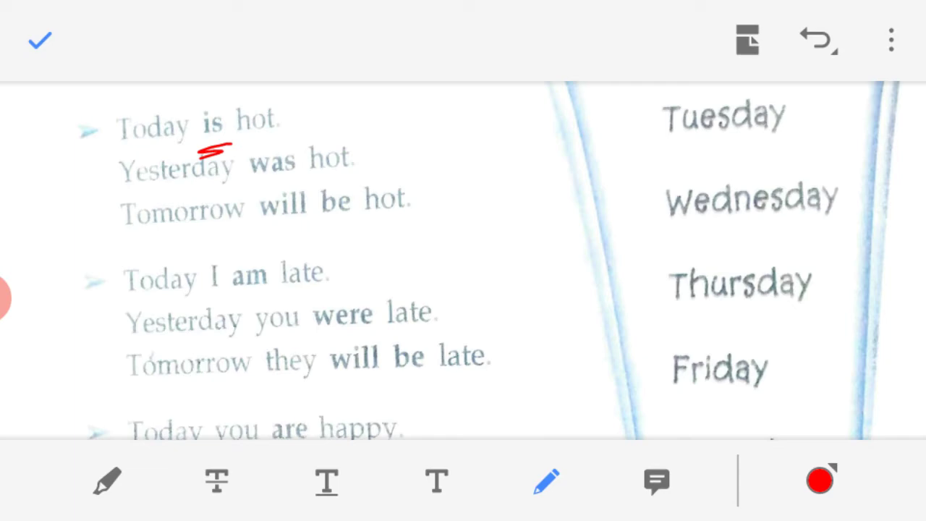
{"action": "mouse_move", "coordinate": [207, 90]}
{"action": "left_mouse_down"}
{"action": "mouse_move", "coordinate": [224, 89]}
{"action": "mouse_move", "coordinate": [208, 90]}
{"action": "left_mouse_up"}
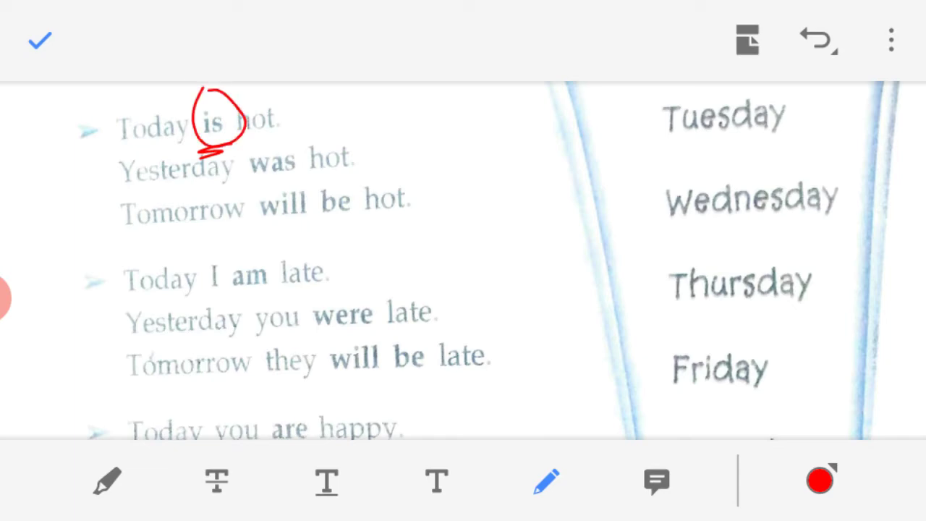
{"action": "left_click", "coordinate": [107, 197]}
{"action": "left_click_drag", "start_coordinate": [227, 192], "coordinate": [304, 193]}
{"action": "left_click_drag", "start_coordinate": [172, 255], "coordinate": [394, 232]}
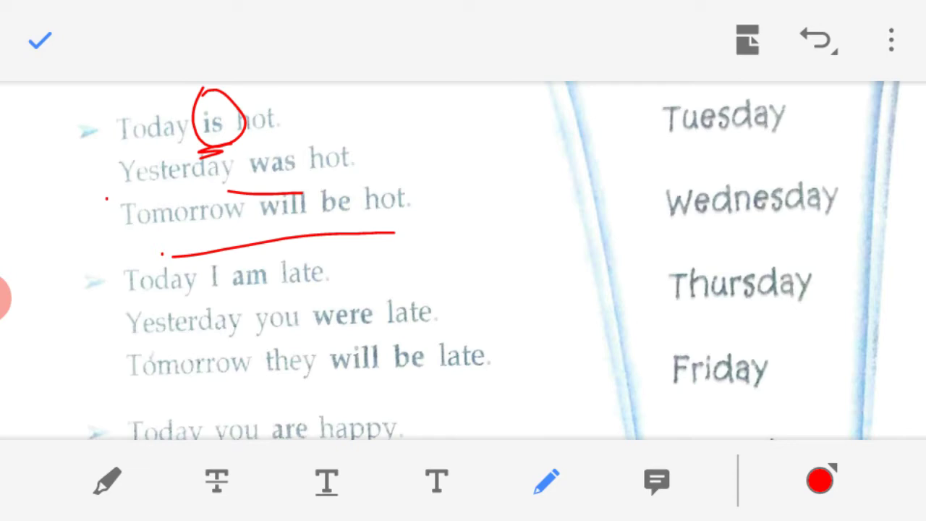
{"action": "left_click", "coordinate": [106, 480]}
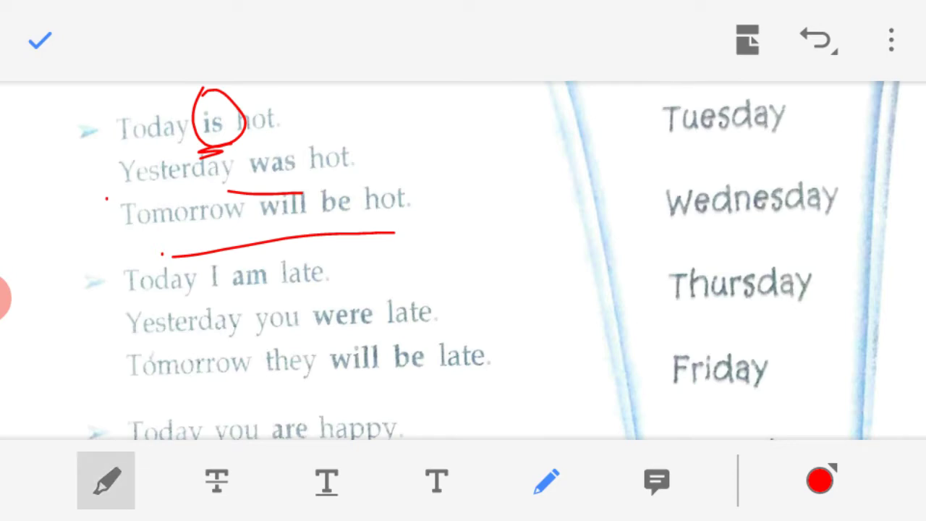
{"action": "left_click", "coordinate": [106, 481]}
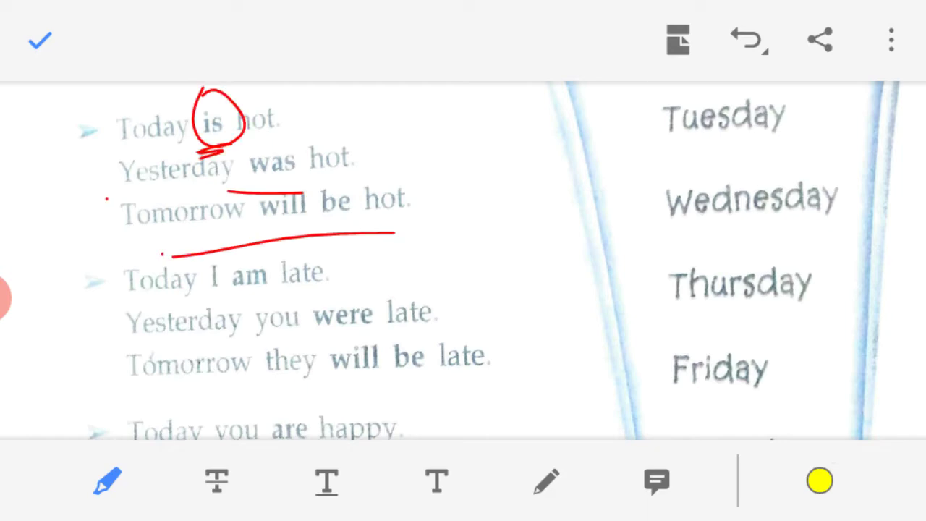
- Clear the 'hot' marks, then underline 'Today I am late' and circle 'am' in red
{"action": "left_click", "coordinate": [749, 40]}
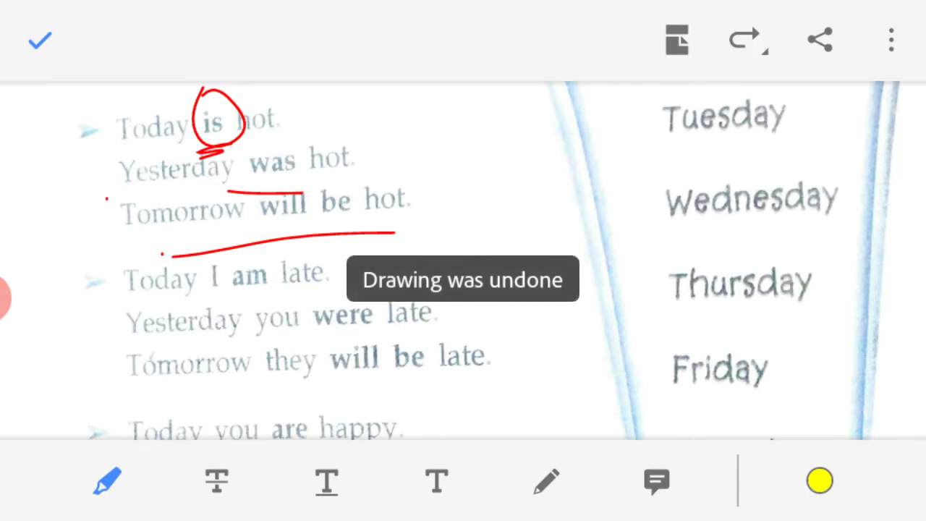
{"action": "scroll", "coordinate": [462, 261], "scroll_direction": "down", "scroll_amount": 3}
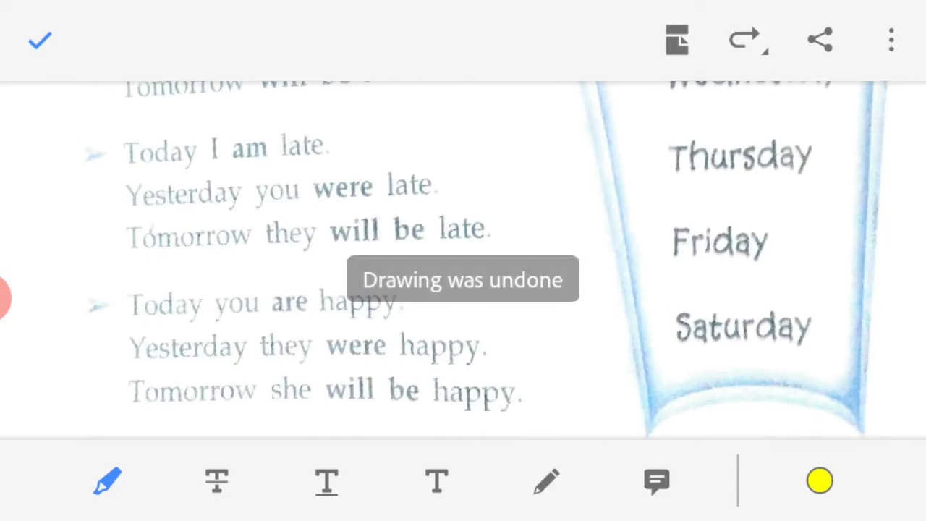
{"action": "left_click", "coordinate": [547, 481]}
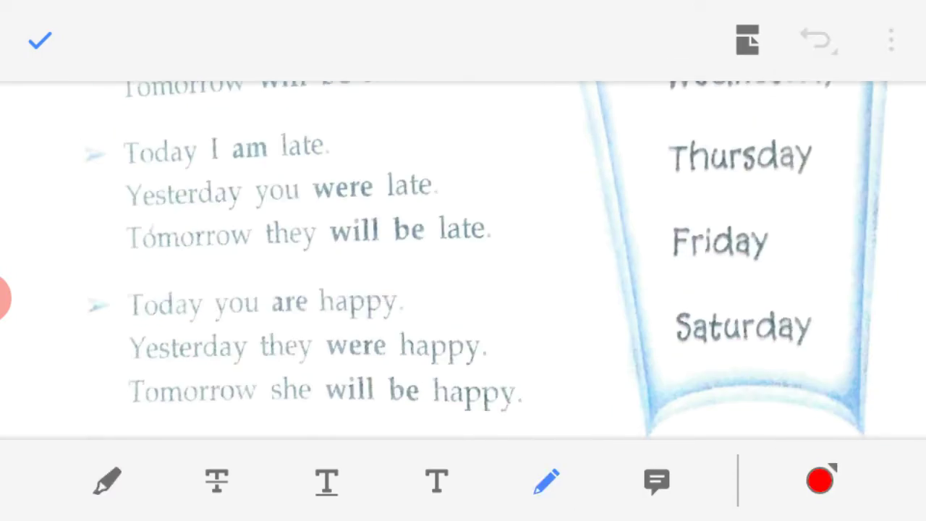
{"action": "left_click_drag", "start_coordinate": [92, 177], "coordinate": [171, 178]}
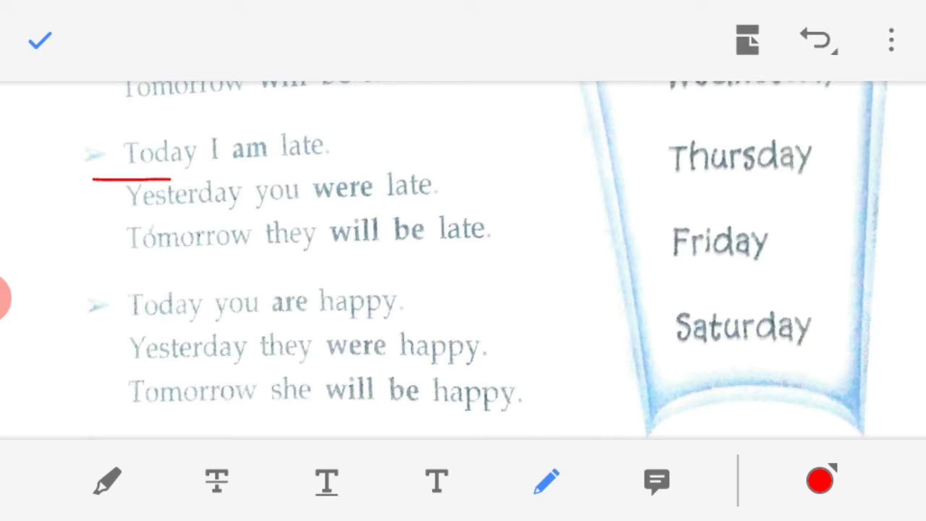
{"action": "left_click_drag", "start_coordinate": [231, 173], "coordinate": [357, 171]}
{"action": "mouse_move", "coordinate": [246, 89]}
{"action": "left_mouse_down"}
{"action": "mouse_move", "coordinate": [217, 182]}
{"action": "mouse_move", "coordinate": [277, 125]}
{"action": "mouse_move", "coordinate": [261, 110]}
{"action": "left_mouse_up"}
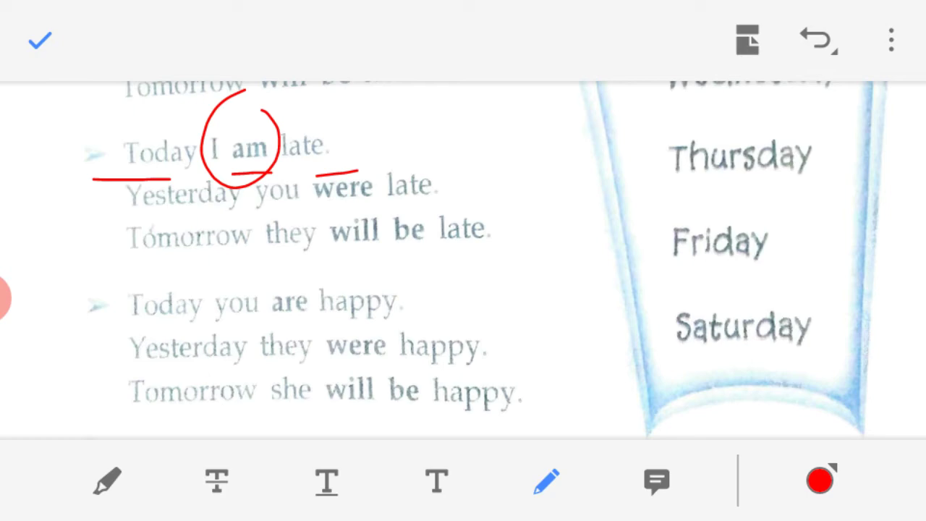
- Underline the 'Yesterday you were late' and 'Tomorrow they will be late' lines, circling were and will be
{"action": "left_click_drag", "start_coordinate": [112, 220], "coordinate": [321, 224]}
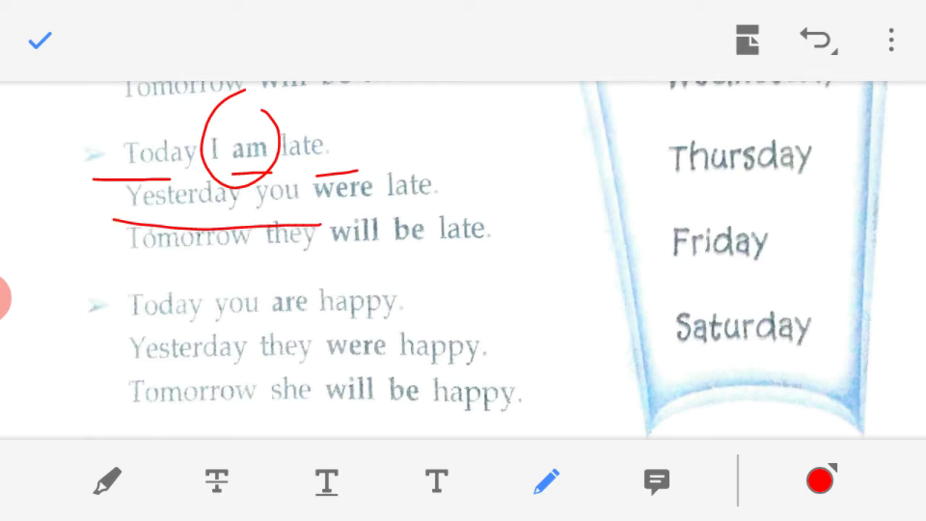
{"action": "left_click_drag", "start_coordinate": [389, 215], "coordinate": [470, 211]}
{"action": "mouse_move", "coordinate": [359, 146]}
{"action": "left_mouse_down"}
{"action": "mouse_move", "coordinate": [309, 211]}
{"action": "mouse_move", "coordinate": [337, 150]}
{"action": "left_mouse_up"}
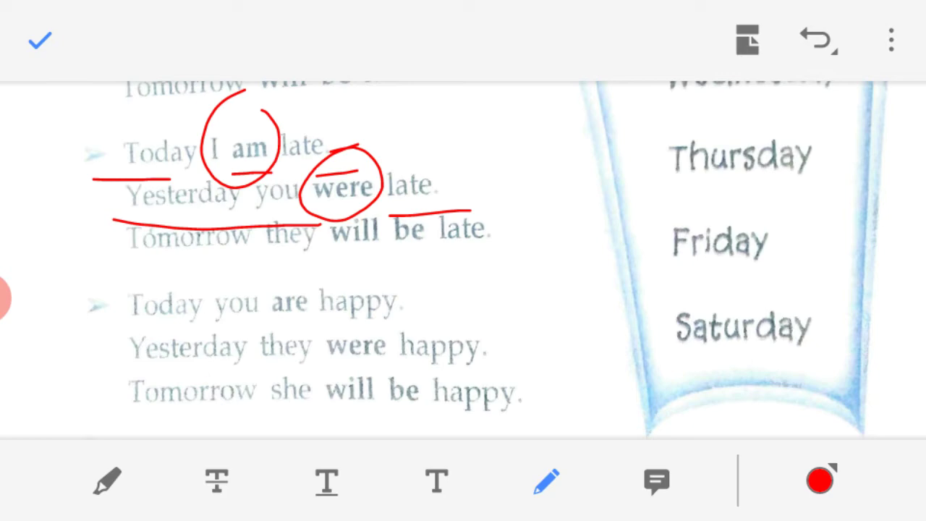
{"action": "left_click_drag", "start_coordinate": [99, 268], "coordinate": [318, 254]}
{"action": "left_click_drag", "start_coordinate": [425, 265], "coordinate": [533, 257]}
{"action": "mouse_move", "coordinate": [402, 194]}
{"action": "left_mouse_down"}
{"action": "mouse_move", "coordinate": [322, 242]}
{"action": "mouse_move", "coordinate": [421, 275]}
{"action": "mouse_move", "coordinate": [418, 185]}
{"action": "left_mouse_up"}
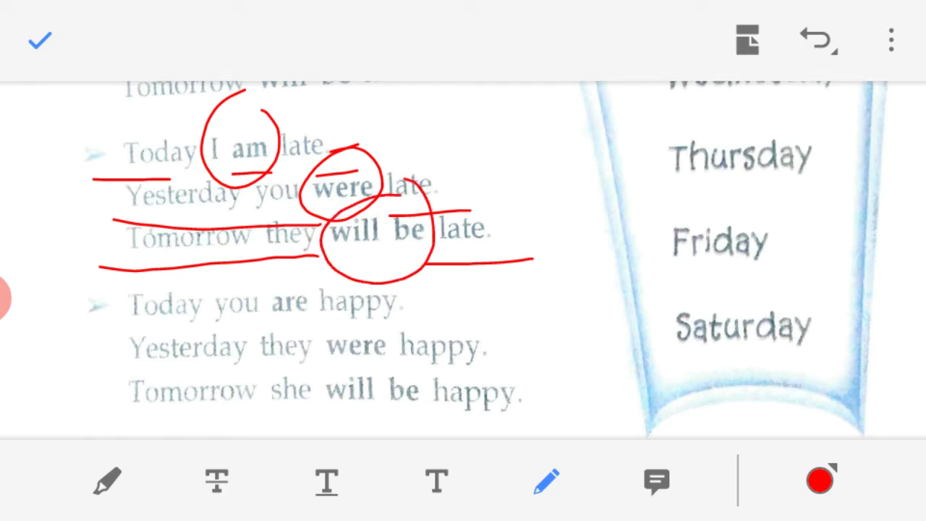
{"action": "left_click", "coordinate": [105, 480]}
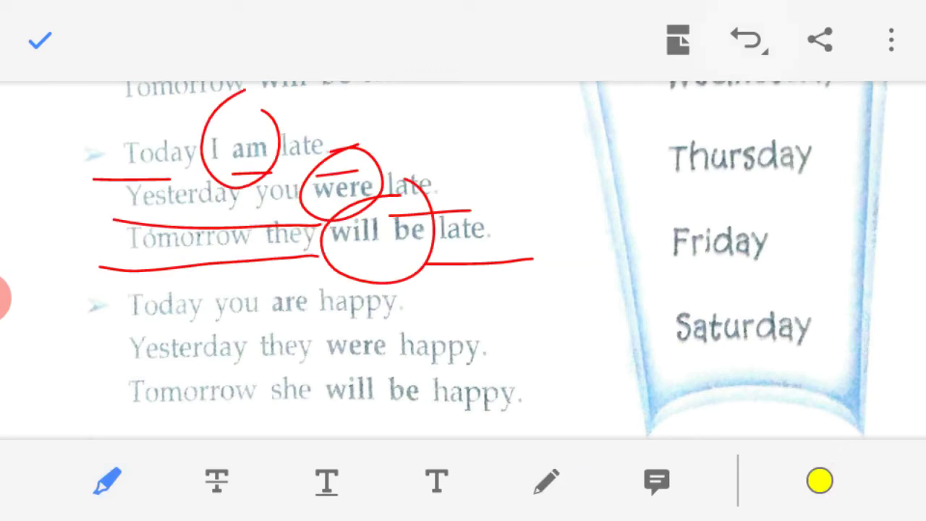
- Clear the 'late' sentence marks, highlight Saturday in yellow, and check the red pen's colour options
{"action": "left_click", "coordinate": [748, 40]}
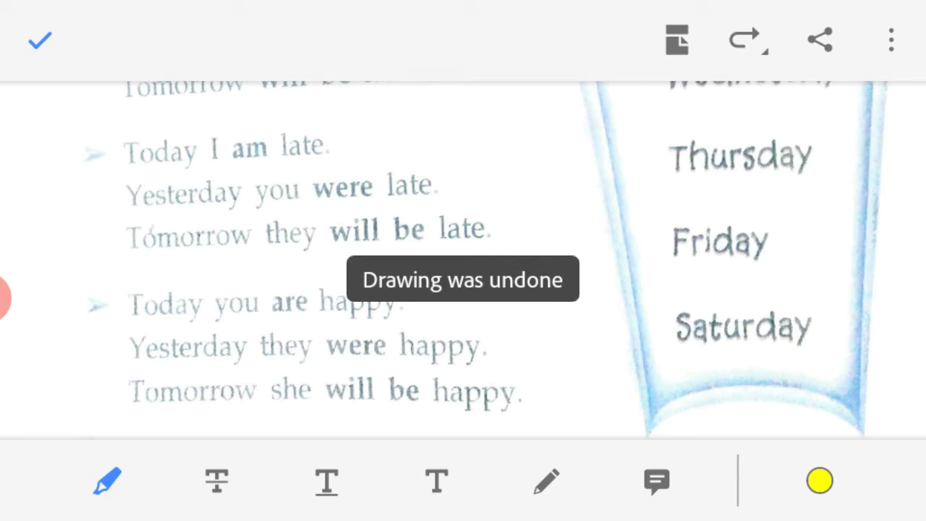
{"action": "left_click_drag", "start_coordinate": [669, 326], "coordinate": [799, 325]}
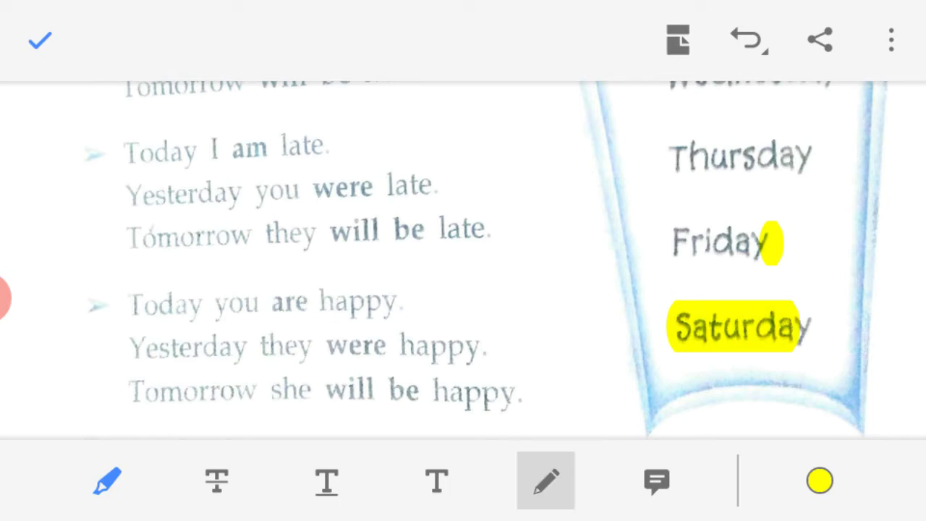
{"action": "left_click", "coordinate": [546, 480]}
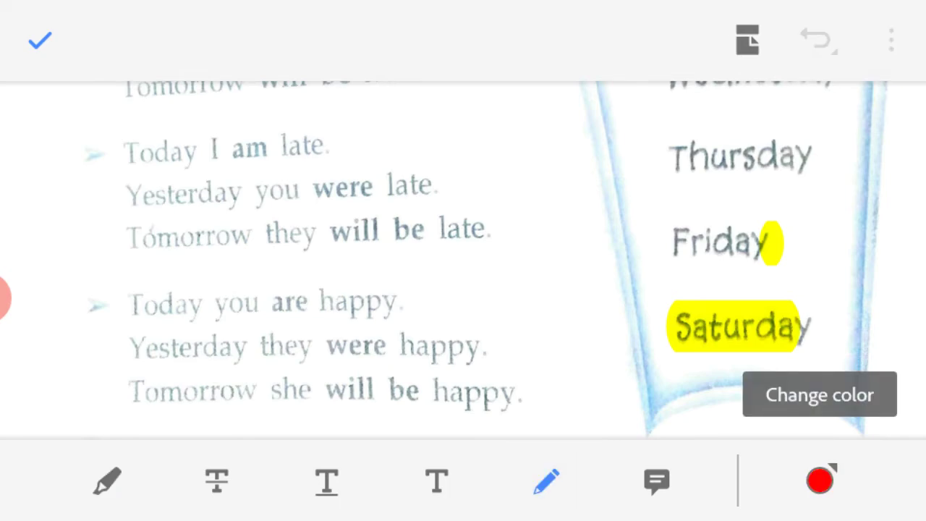
{"action": "left_click", "coordinate": [820, 480]}
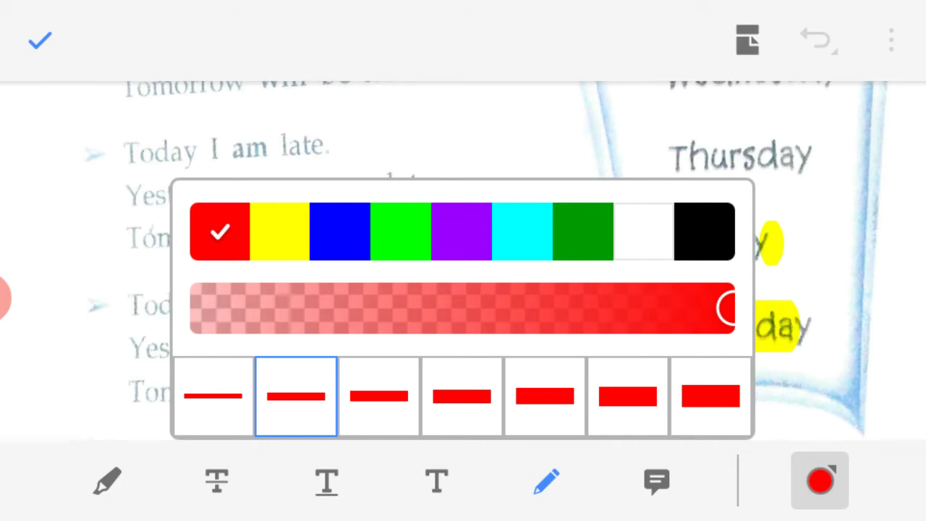
{"action": "left_click", "coordinate": [547, 480]}
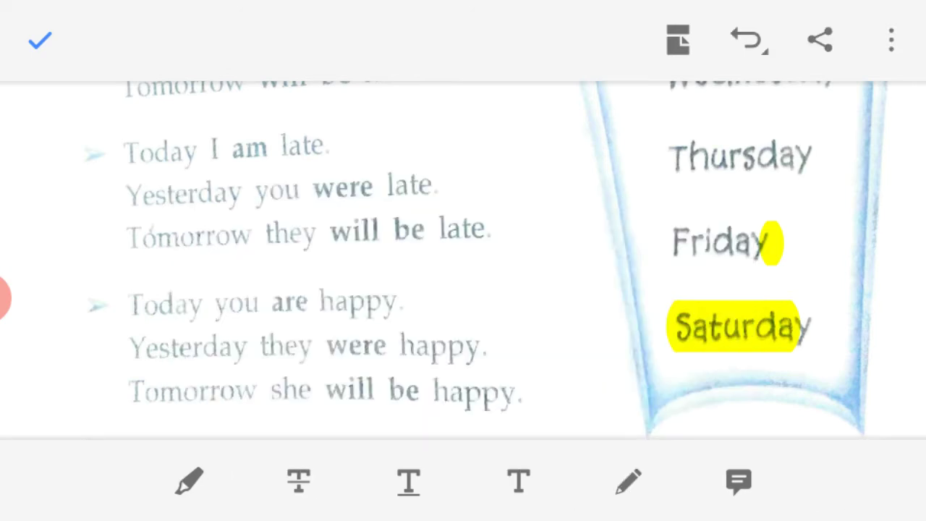
{"action": "left_click", "coordinate": [627, 481]}
- Underline and circle 'were' in 'Yesterday they were happy', then underline the 'Tomorrow she will be happy' line
{"action": "left_click_drag", "start_coordinate": [270, 334], "coordinate": [330, 334]}
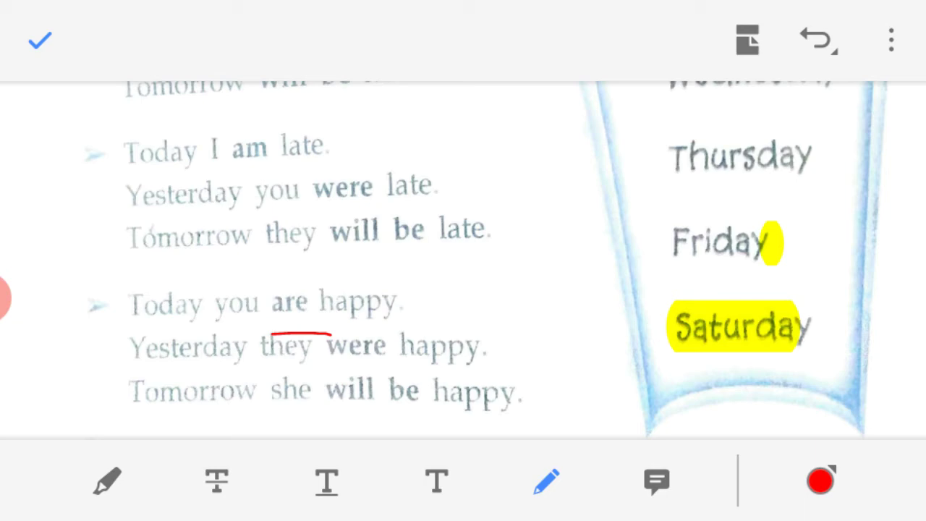
{"action": "left_click_drag", "start_coordinate": [316, 378], "coordinate": [392, 371]}
{"action": "mouse_move", "coordinate": [395, 333]}
{"action": "left_mouse_down"}
{"action": "mouse_move", "coordinate": [404, 344]}
{"action": "mouse_move", "coordinate": [348, 379]}
{"action": "mouse_move", "coordinate": [388, 336]}
{"action": "mouse_move", "coordinate": [382, 327]}
{"action": "left_mouse_up"}
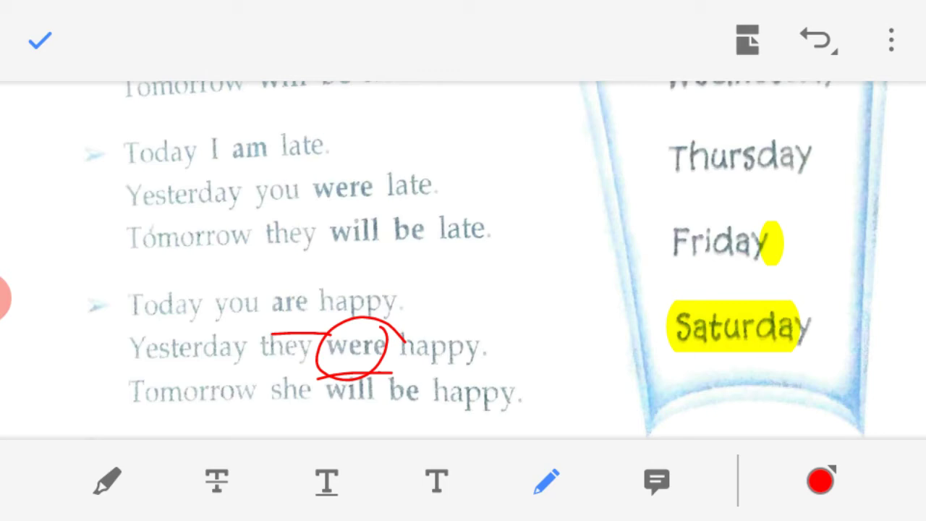
{"action": "left_click_drag", "start_coordinate": [88, 423], "coordinate": [308, 427]}
- Circle 'will be' in red, then undo all red pen marks and the yellow Saturday highlight
{"action": "mouse_move", "coordinate": [358, 423]}
{"action": "left_mouse_down"}
{"action": "mouse_move", "coordinate": [391, 424]}
{"action": "mouse_move", "coordinate": [318, 419]}
{"action": "mouse_move", "coordinate": [437, 402]}
{"action": "left_mouse_up"}
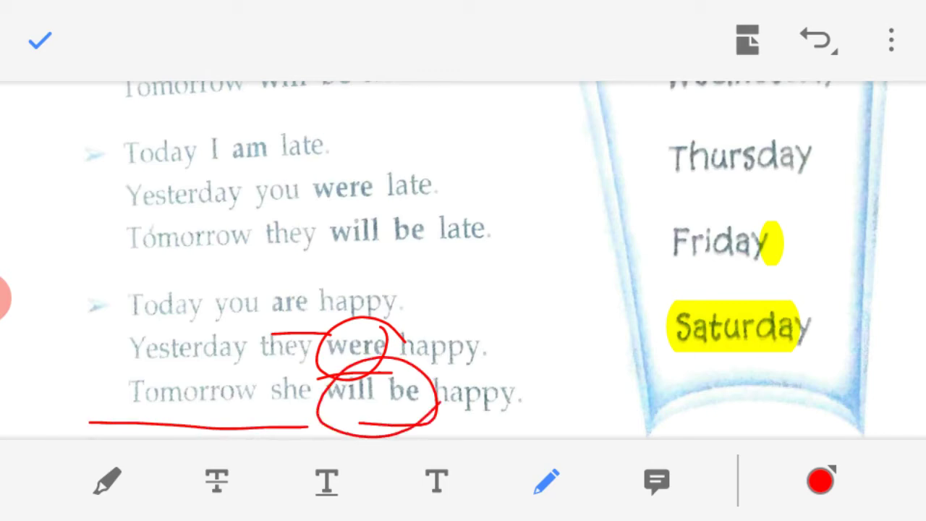
{"action": "left_click", "coordinate": [107, 480]}
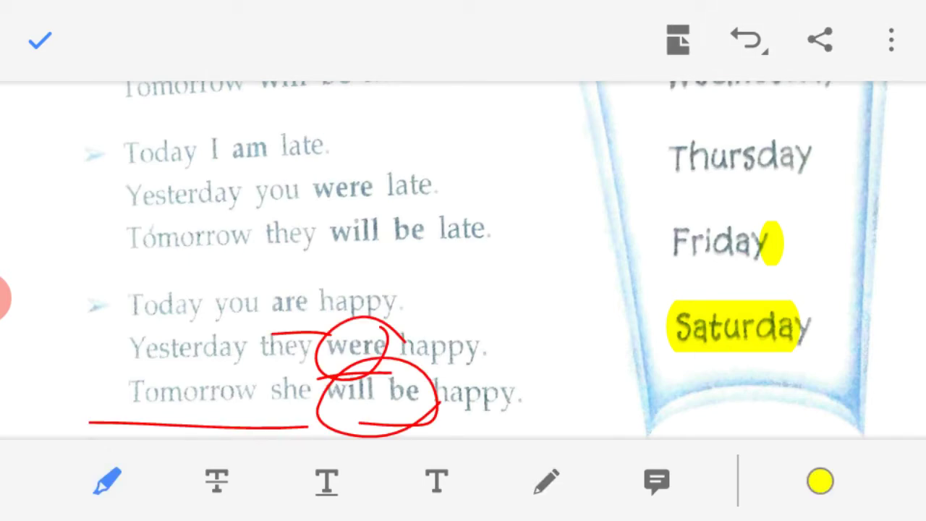
{"action": "key", "text": "ctrl+z"}
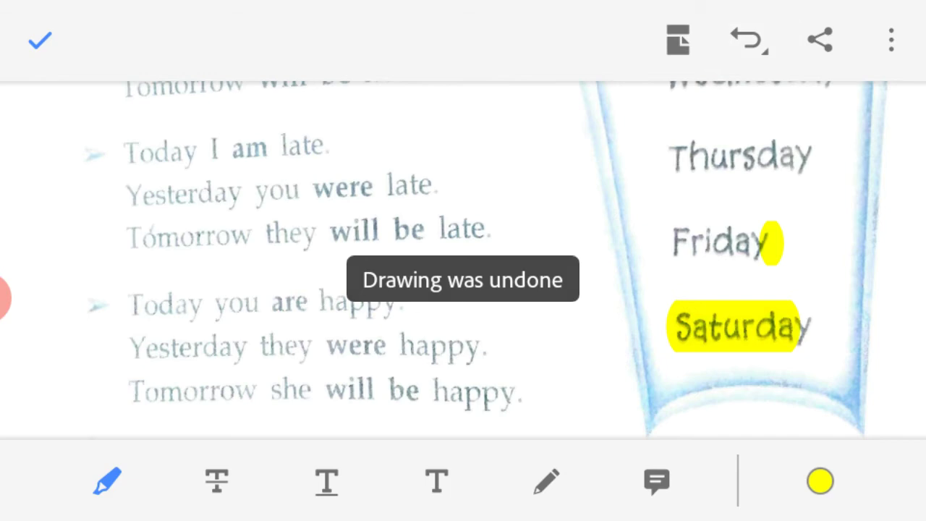
{"action": "key", "text": "ctrl+z"}
{"action": "key", "text": "ctrl+y"}
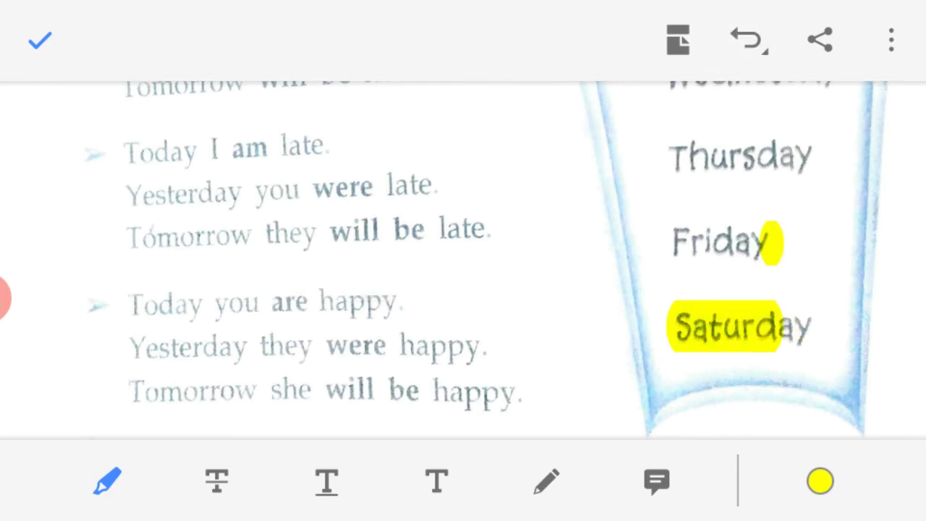
{"action": "key", "text": "ctrl+z"}
- Scroll down to the Test Yourself table pairing Today and Yesterday with is/am/are/was/were
{"action": "scroll", "coordinate": [462, 261], "scroll_direction": "down", "scroll_amount": 5}
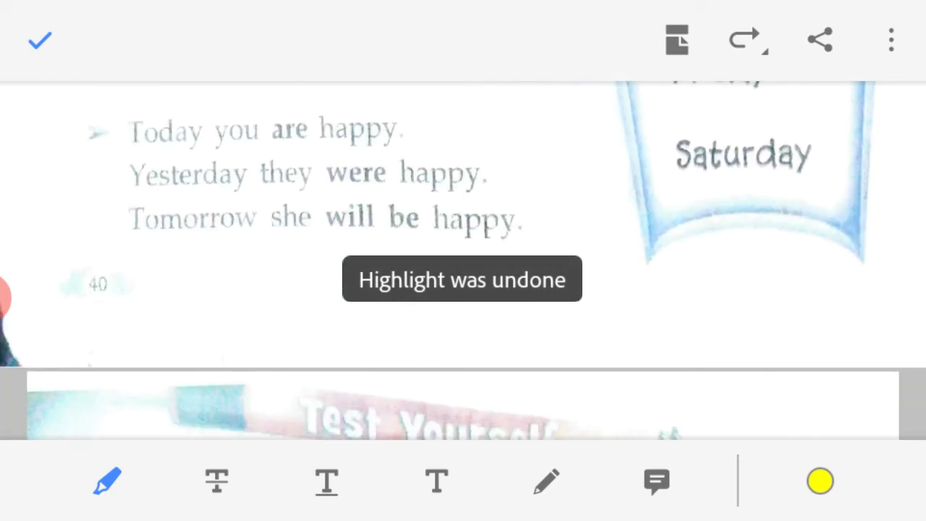
{"action": "scroll", "coordinate": [463, 260], "scroll_direction": "up", "scroll_amount": 10}
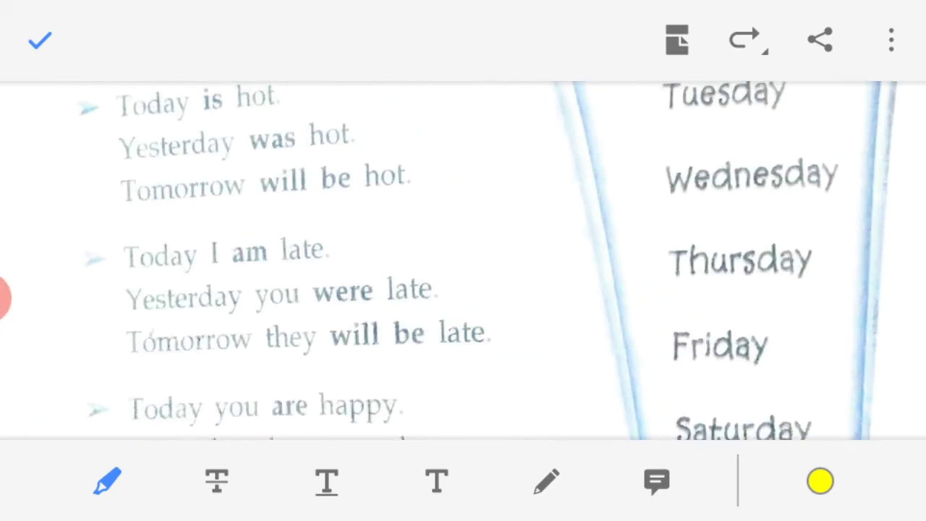
{"action": "scroll", "coordinate": [463, 261], "scroll_direction": "up", "scroll_amount": 1}
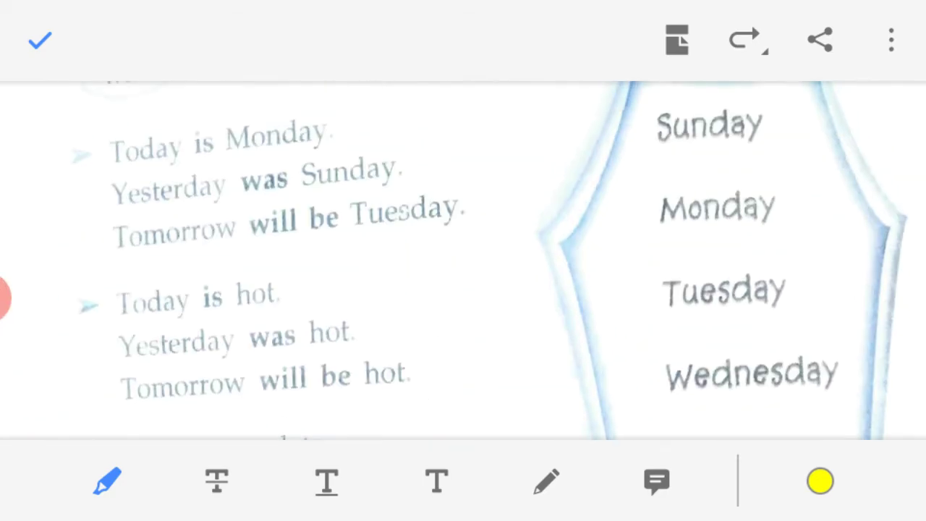
{"action": "scroll", "coordinate": [463, 260], "scroll_direction": "down", "scroll_amount": 15}
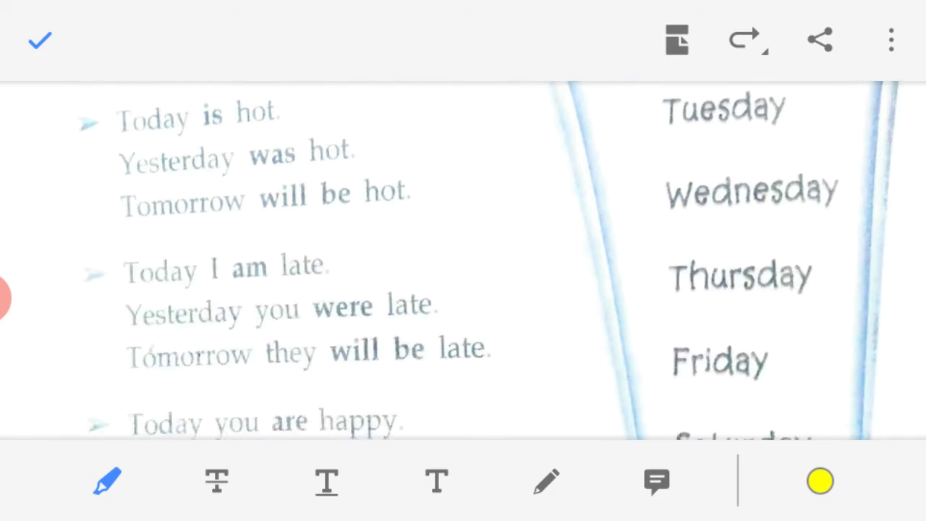
{"action": "scroll", "coordinate": [463, 260], "scroll_direction": "down", "scroll_amount": 7}
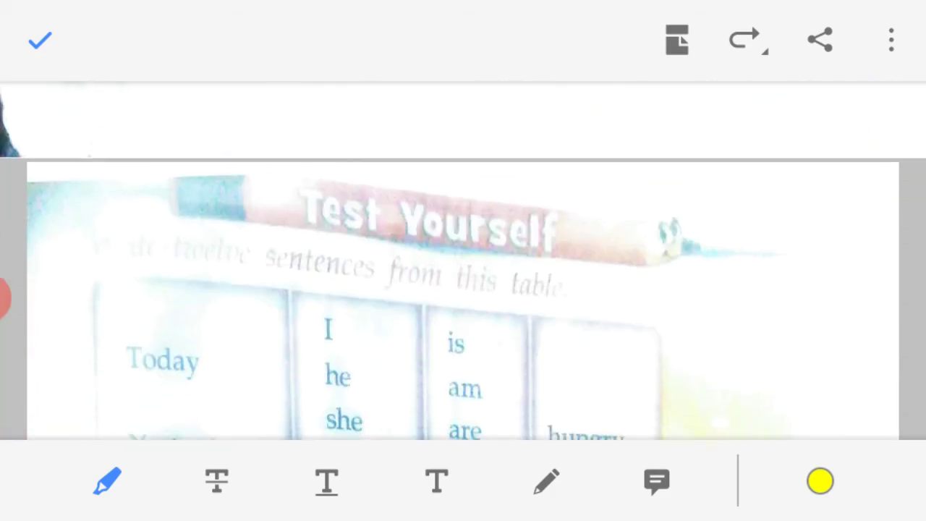
- Underline the exercise instruction's first words in red, then undo the underline
{"action": "left_click", "coordinate": [546, 481]}
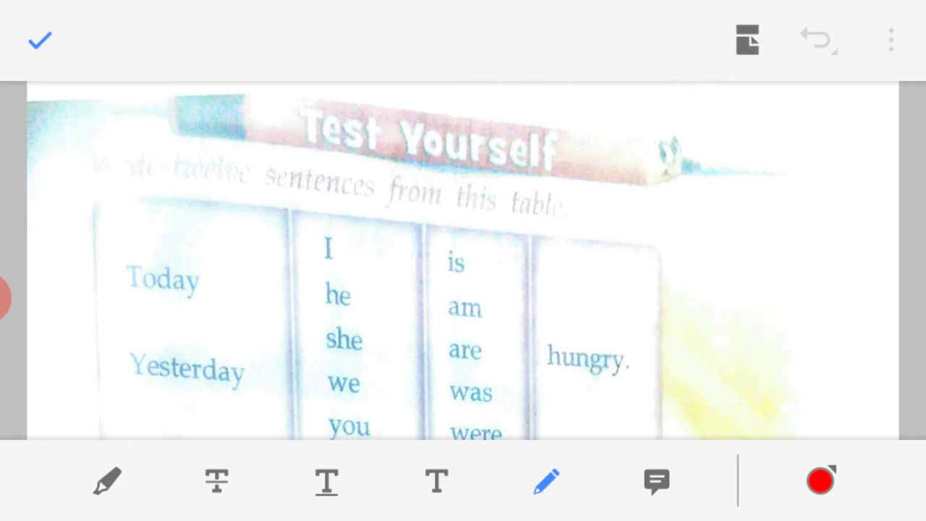
{"action": "mouse_move", "coordinate": [58, 192]}
{"action": "left_mouse_down"}
{"action": "mouse_move", "coordinate": [248, 194]}
{"action": "mouse_move", "coordinate": [208, 200]}
{"action": "mouse_move", "coordinate": [219, 201]}
{"action": "left_mouse_up"}
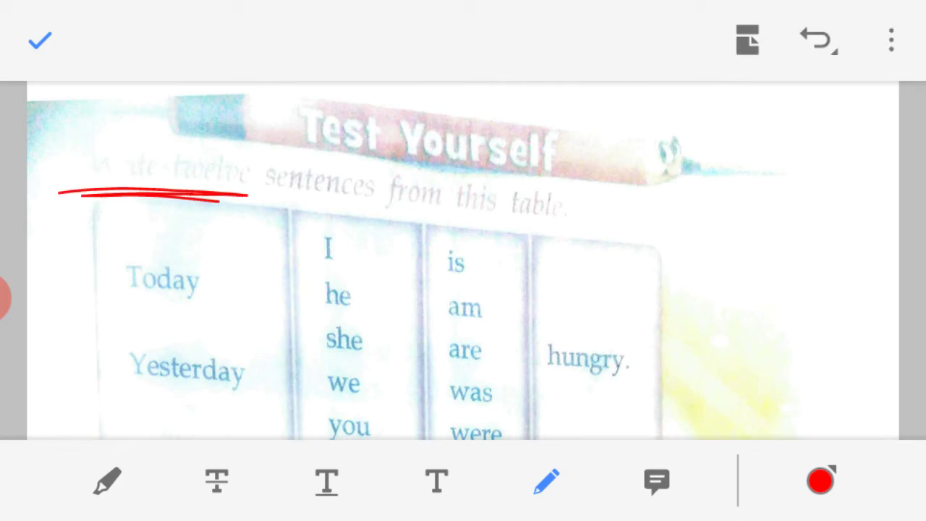
{"action": "left_click", "coordinate": [107, 480]}
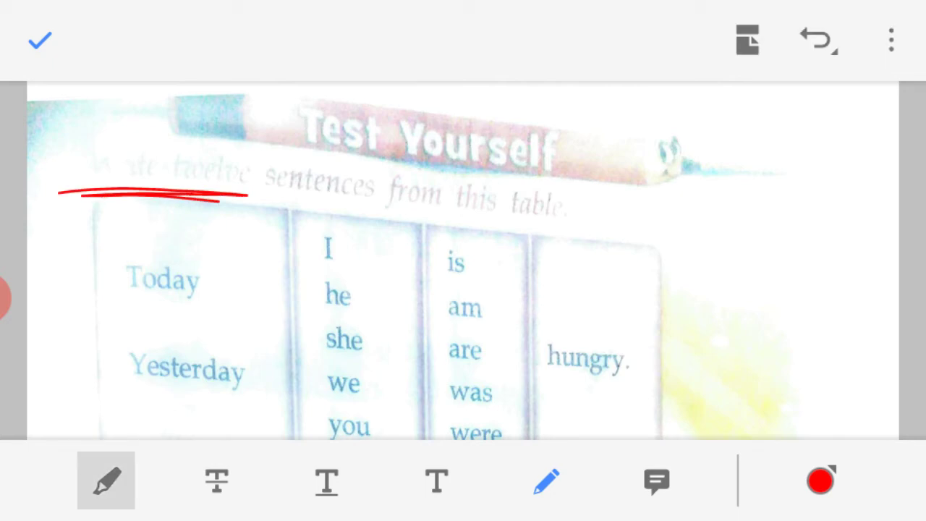
{"action": "left_click", "coordinate": [748, 39]}
{"action": "scroll", "coordinate": [463, 260], "scroll_direction": "down", "scroll_amount": 5}
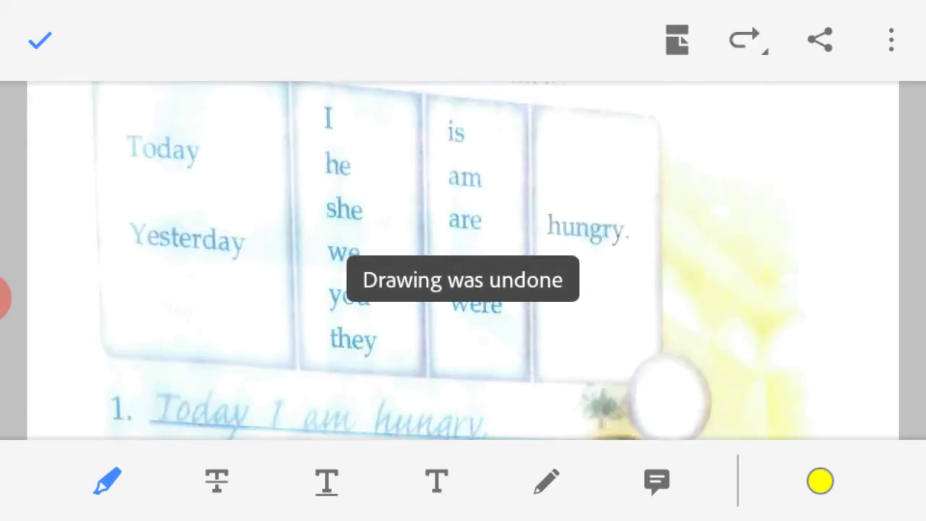
- Draw a red loop around the sentence table, then undo it and scroll back up
{"action": "left_click", "coordinate": [546, 480]}
{"action": "mouse_move", "coordinate": [93, 123]}
{"action": "left_mouse_down"}
{"action": "mouse_move", "coordinate": [75, 182]}
{"action": "mouse_move", "coordinate": [347, 280]}
{"action": "mouse_move", "coordinate": [672, 124]}
{"action": "mouse_move", "coordinate": [638, 85]}
{"action": "left_mouse_up"}
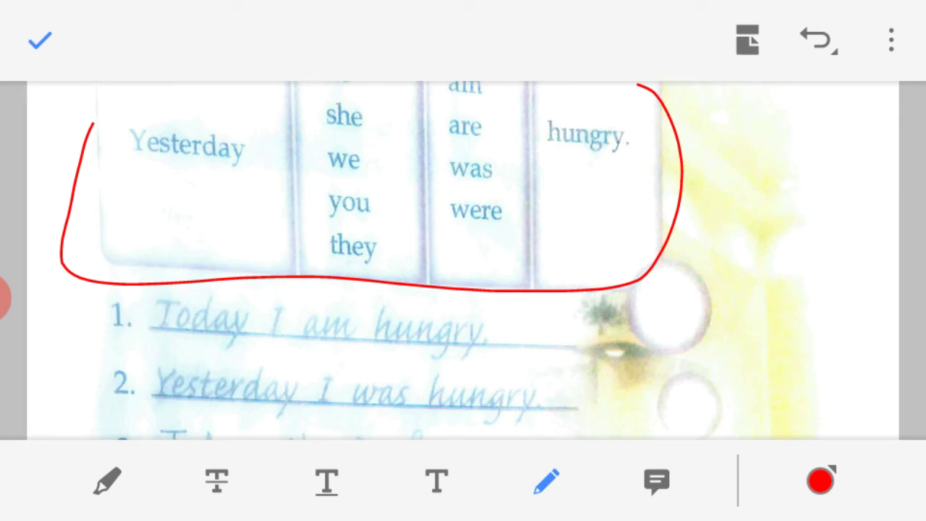
{"action": "left_click", "coordinate": [107, 480]}
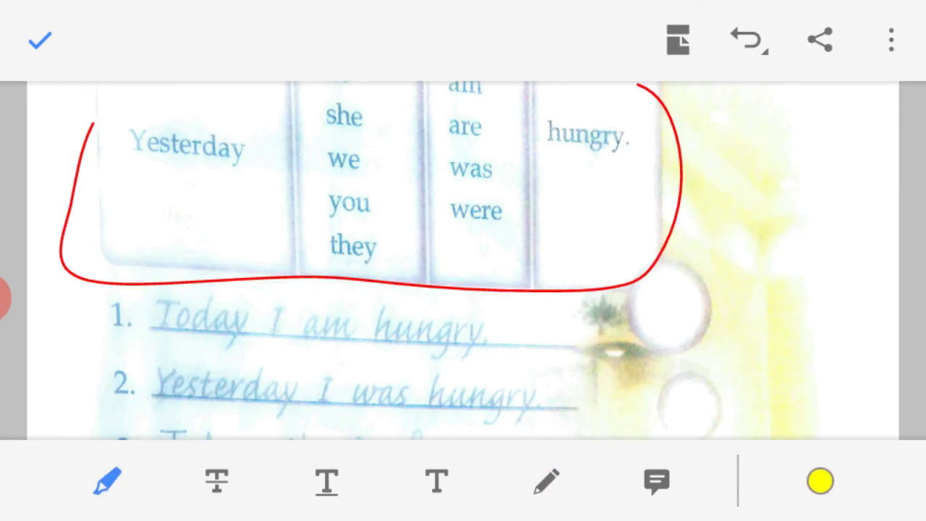
{"action": "left_click", "coordinate": [749, 40]}
{"action": "scroll", "coordinate": [463, 260], "scroll_direction": "up", "scroll_amount": 2}
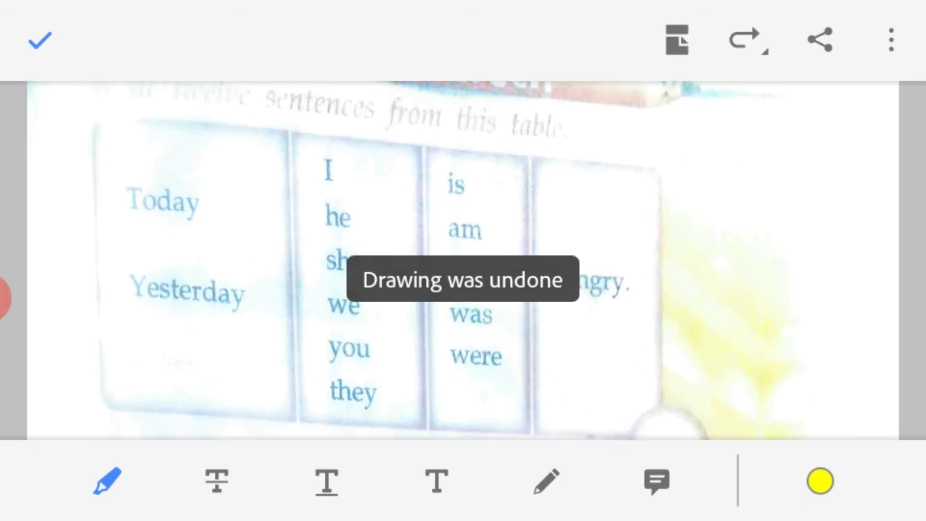
- Draw red freehand lines separating the pronouns I, he, she, we, you, they
{"action": "left_click", "coordinate": [546, 480]}
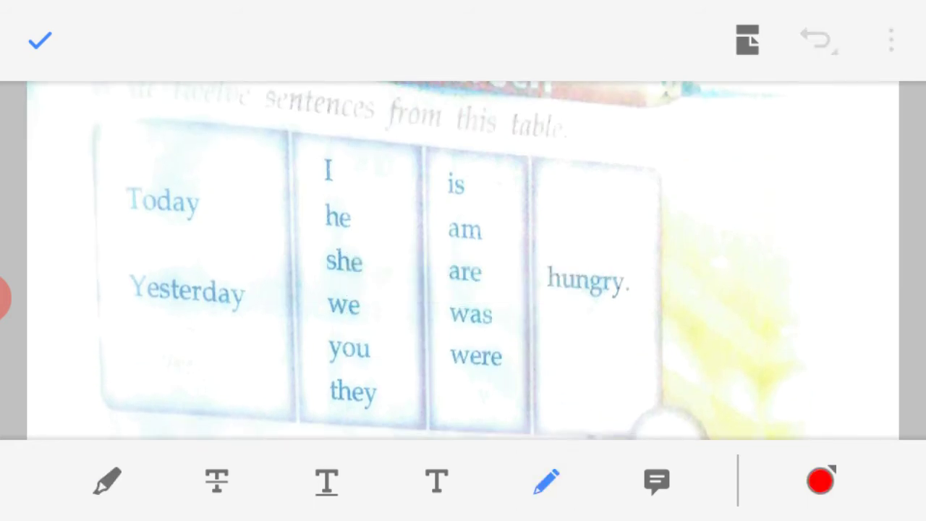
{"action": "left_click_drag", "start_coordinate": [292, 190], "coordinate": [375, 190]}
{"action": "left_click_drag", "start_coordinate": [293, 243], "coordinate": [360, 241]}
{"action": "left_click_drag", "start_coordinate": [291, 296], "coordinate": [373, 293]}
{"action": "left_click_drag", "start_coordinate": [289, 358], "coordinate": [380, 343]}
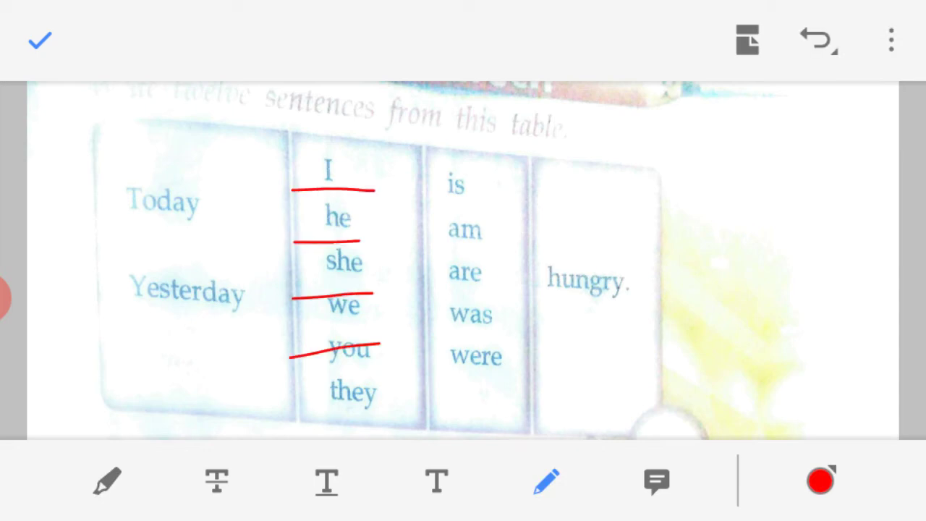
{"action": "left_click_drag", "start_coordinate": [307, 395], "coordinate": [390, 379]}
- Underline the verbs is, am, are, was, were and circle 'hungry.', then undo the red marks
{"action": "left_click_drag", "start_coordinate": [428, 216], "coordinate": [525, 212]}
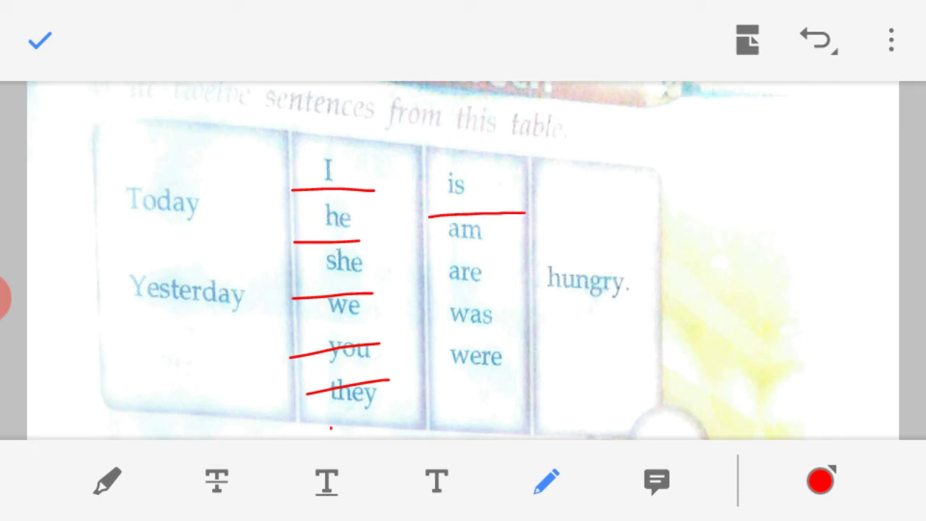
{"action": "left_click_drag", "start_coordinate": [405, 258], "coordinate": [511, 254]}
{"action": "left_click_drag", "start_coordinate": [400, 301], "coordinate": [520, 299]}
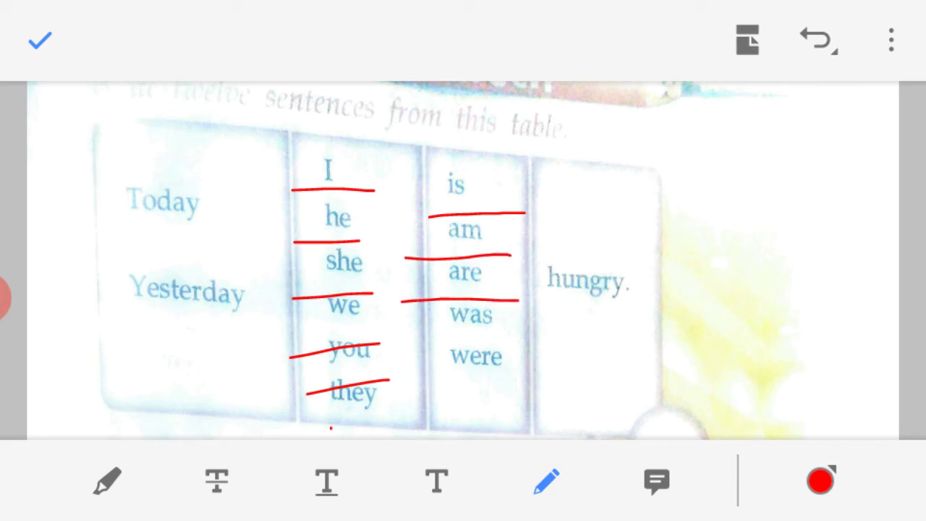
{"action": "left_click_drag", "start_coordinate": [409, 343], "coordinate": [526, 337]}
{"action": "left_click_drag", "start_coordinate": [431, 420], "coordinate": [538, 396]}
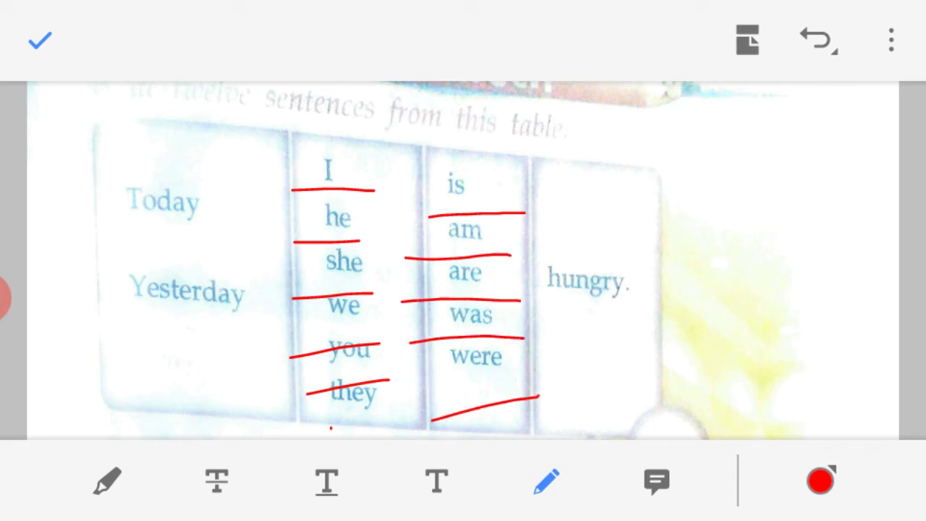
{"action": "mouse_move", "coordinate": [687, 254]}
{"action": "left_mouse_down"}
{"action": "mouse_move", "coordinate": [515, 308]}
{"action": "mouse_move", "coordinate": [639, 229]}
{"action": "mouse_move", "coordinate": [607, 233]}
{"action": "left_mouse_up"}
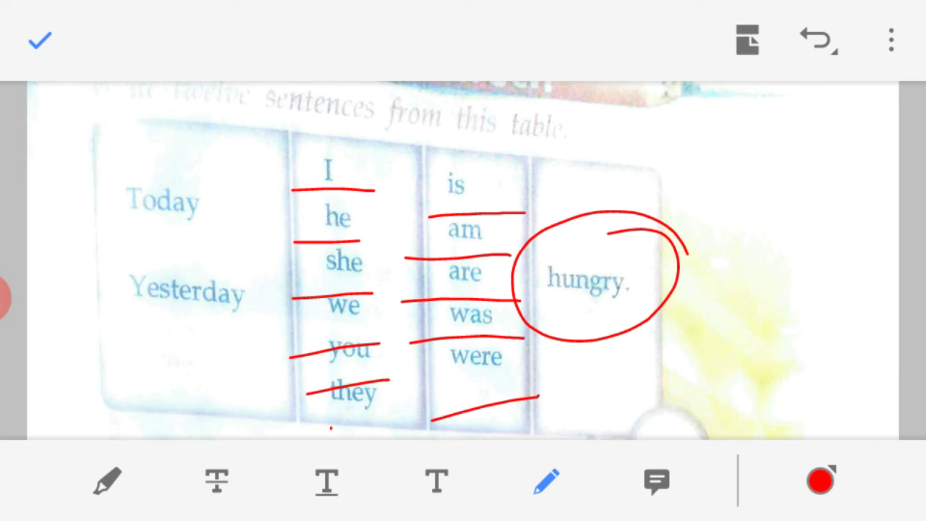
{"action": "left_click", "coordinate": [107, 480]}
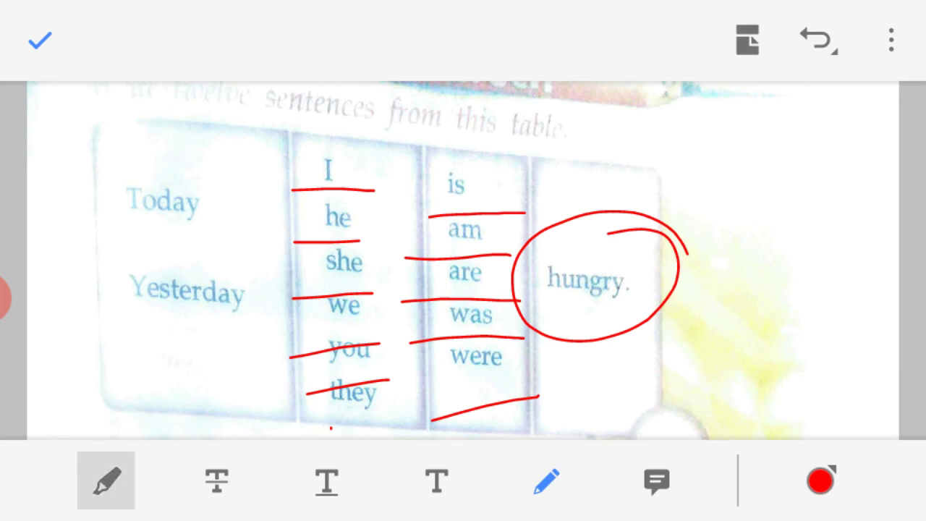
{"action": "left_click", "coordinate": [747, 40]}
- Scroll to the answers, underline answers 1 and 2 in red and circle 'am'
{"action": "scroll", "coordinate": [669, 340], "scroll_direction": "down", "scroll_amount": 5}
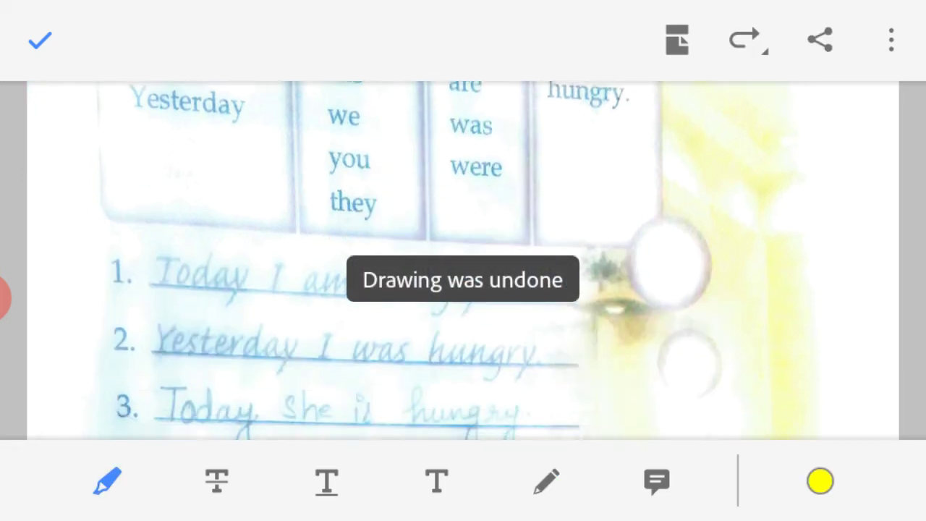
{"action": "scroll", "coordinate": [434, 326], "scroll_direction": "down", "scroll_amount": 2}
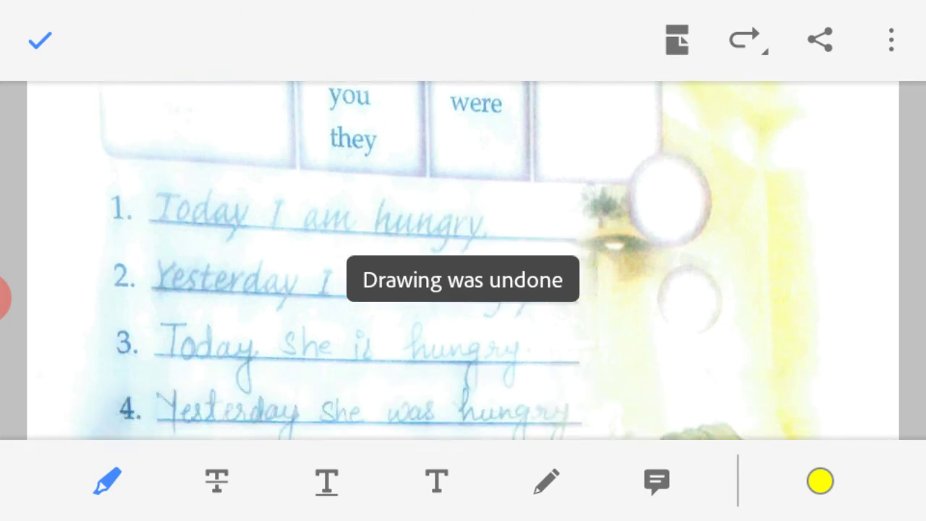
{"action": "left_click", "coordinate": [546, 480]}
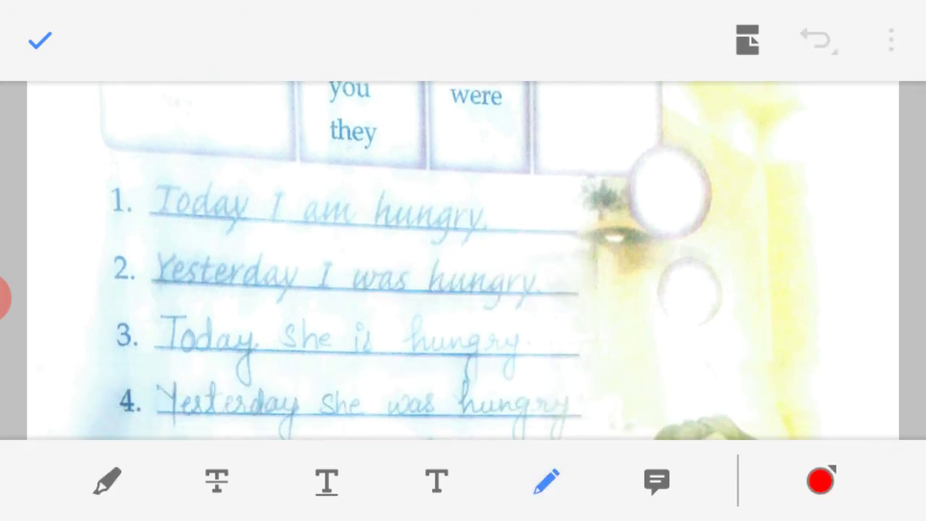
{"action": "left_click_drag", "start_coordinate": [92, 238], "coordinate": [561, 259]}
{"action": "mouse_move", "coordinate": [367, 174]}
{"action": "left_mouse_down"}
{"action": "mouse_move", "coordinate": [352, 238]}
{"action": "mouse_move", "coordinate": [360, 187]}
{"action": "left_mouse_up"}
{"action": "mouse_move", "coordinate": [129, 288]}
{"action": "left_mouse_down"}
{"action": "mouse_move", "coordinate": [455, 318]}
{"action": "mouse_move", "coordinate": [605, 316]}
{"action": "left_mouse_up"}
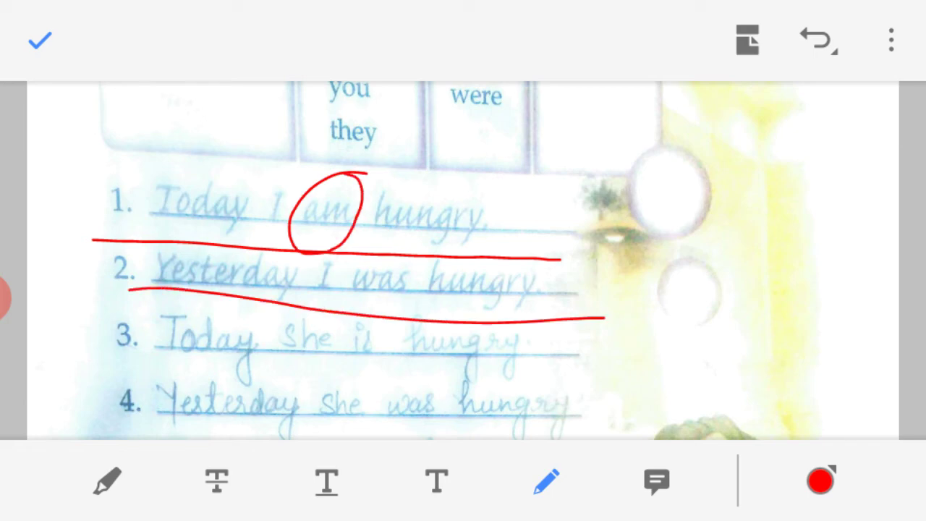
- Undo the red marks on answers 1–2 and move down to the next answers
{"action": "left_click", "coordinate": [107, 480]}
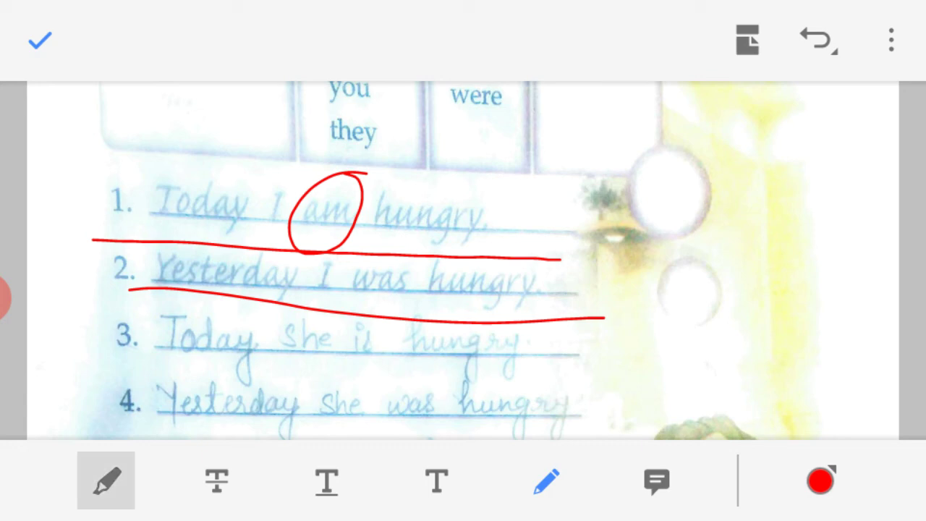
{"action": "left_click", "coordinate": [748, 40]}
{"action": "scroll", "coordinate": [463, 261], "scroll_direction": "down", "scroll_amount": 3}
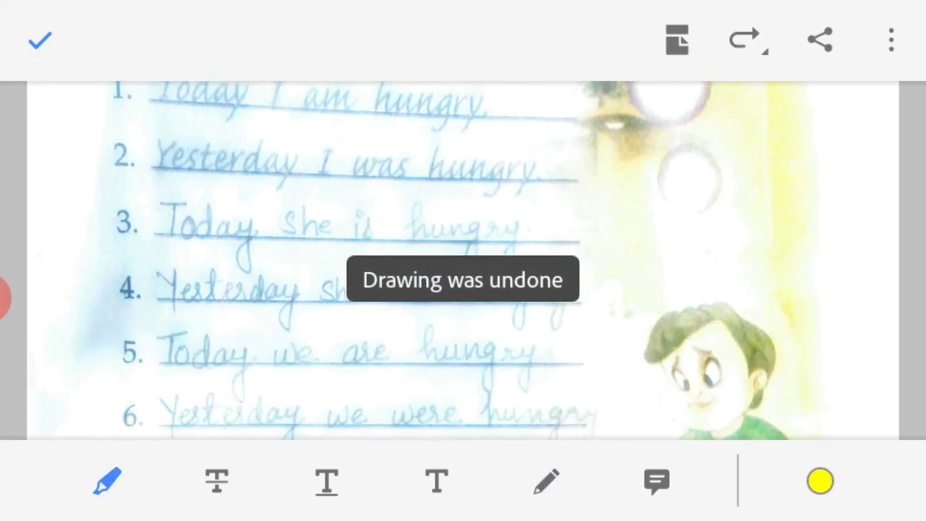
{"action": "left_click", "coordinate": [546, 480]}
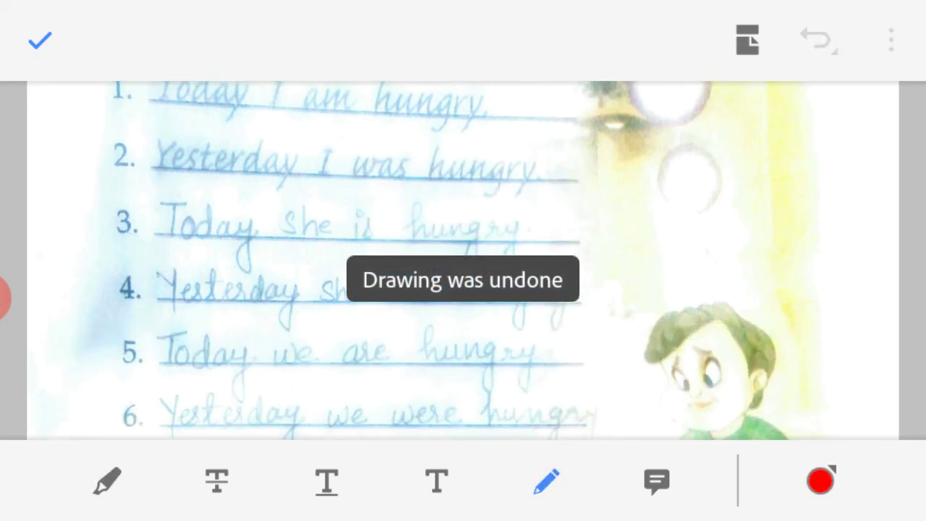
- Underline answers 3, 4 and 5 in red, then undo those underlines
{"action": "left_click_drag", "start_coordinate": [280, 257], "coordinate": [375, 267]}
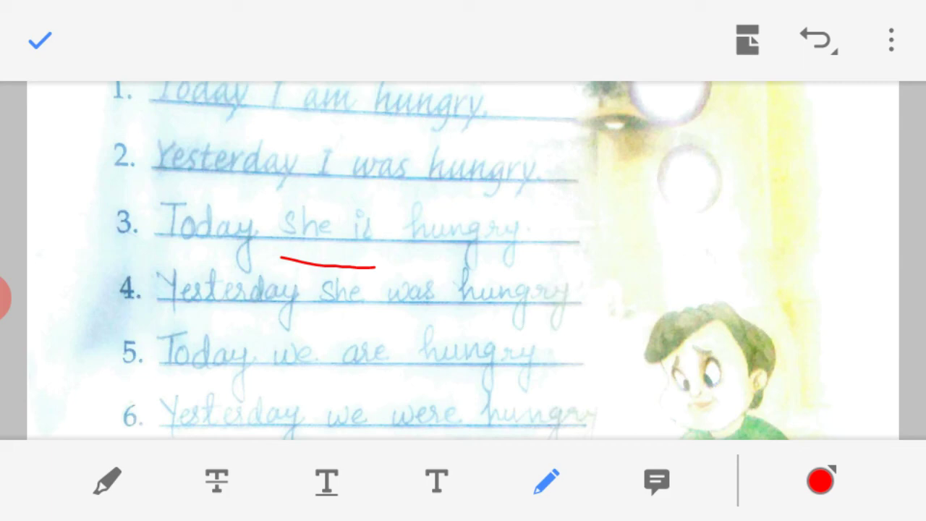
{"action": "left_click_drag", "start_coordinate": [292, 314], "coordinate": [639, 328]}
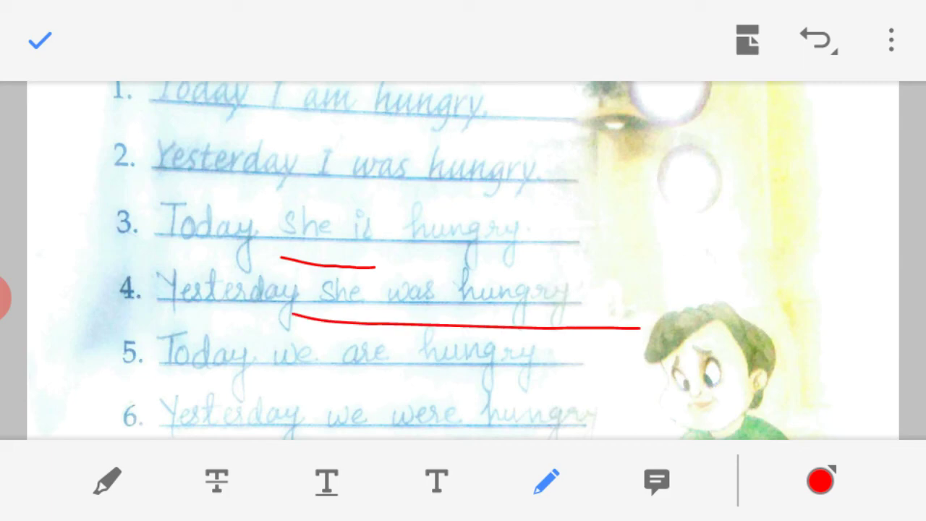
{"action": "left_click_drag", "start_coordinate": [317, 387], "coordinate": [617, 379]}
{"action": "left_click", "coordinate": [107, 481]}
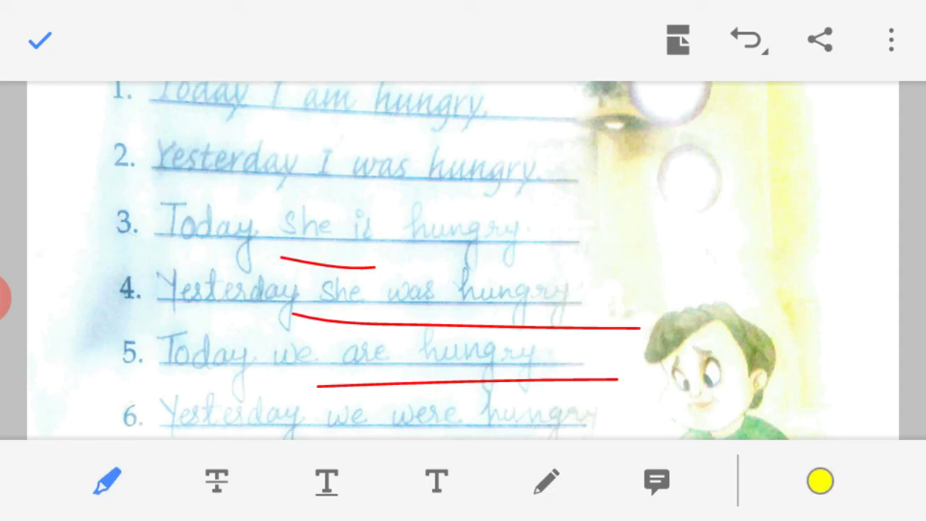
{"action": "left_click", "coordinate": [749, 40]}
{"action": "scroll", "coordinate": [463, 260], "scroll_direction": "down", "scroll_amount": 5}
- Underline answers 6 and 7 in red and write the missing 'y' after answer 7
{"action": "left_click", "coordinate": [546, 480]}
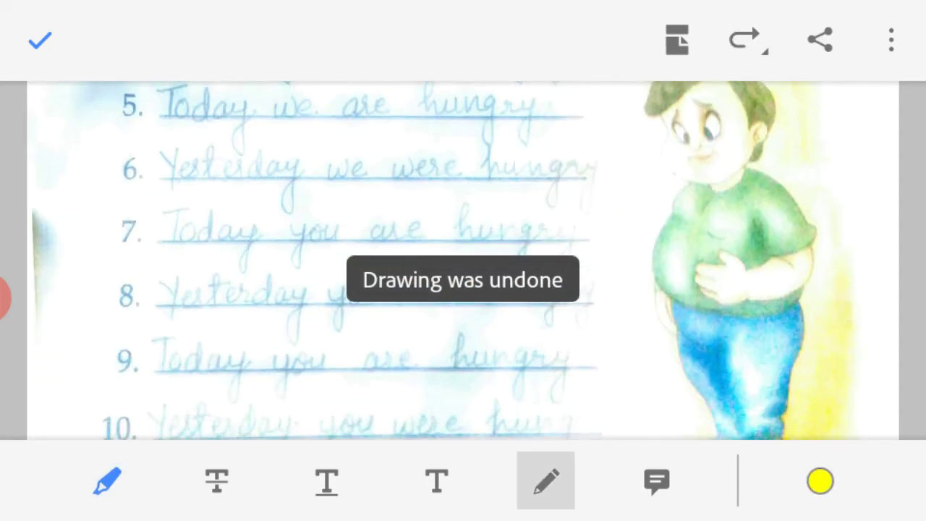
{"action": "left_click_drag", "start_coordinate": [154, 197], "coordinate": [563, 197]}
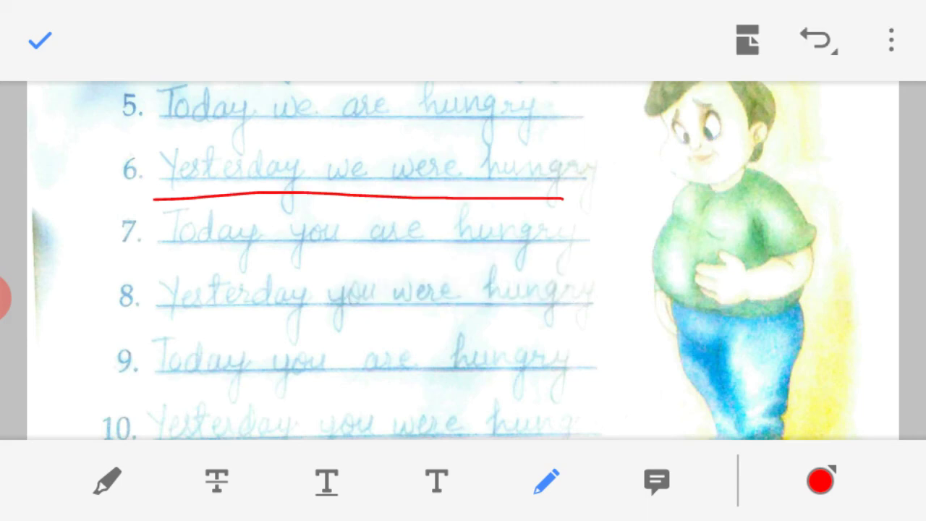
{"action": "left_click_drag", "start_coordinate": [191, 264], "coordinate": [530, 267]}
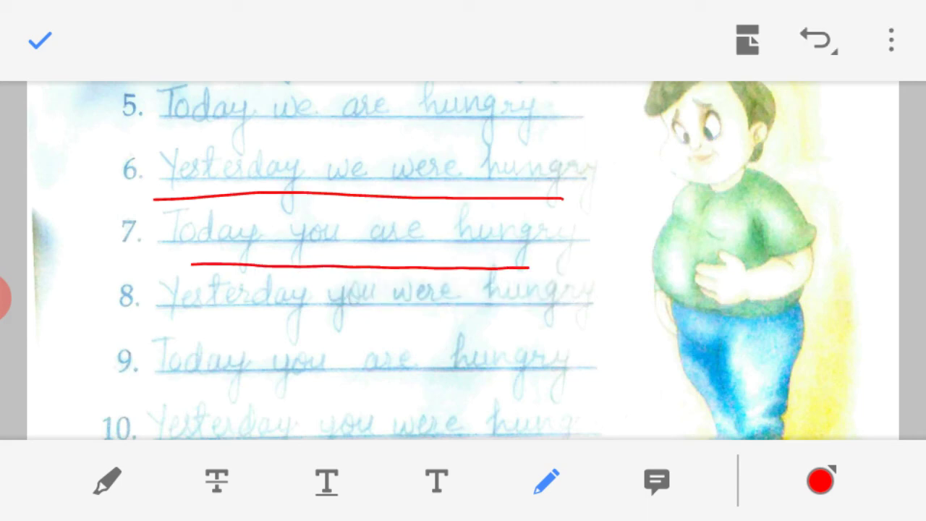
{"action": "left_click_drag", "start_coordinate": [577, 222], "coordinate": [576, 260]}
{"action": "left_click_drag", "start_coordinate": [551, 219], "coordinate": [584, 233]}
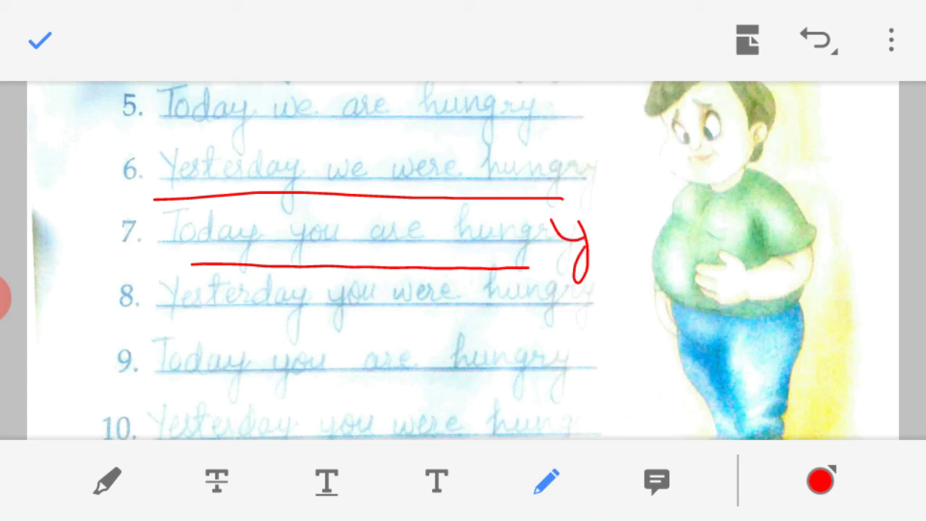
- Underline answers 8 and 9 in red, then undo the red annotations
{"action": "left_click_drag", "start_coordinate": [243, 339], "coordinate": [548, 324]}
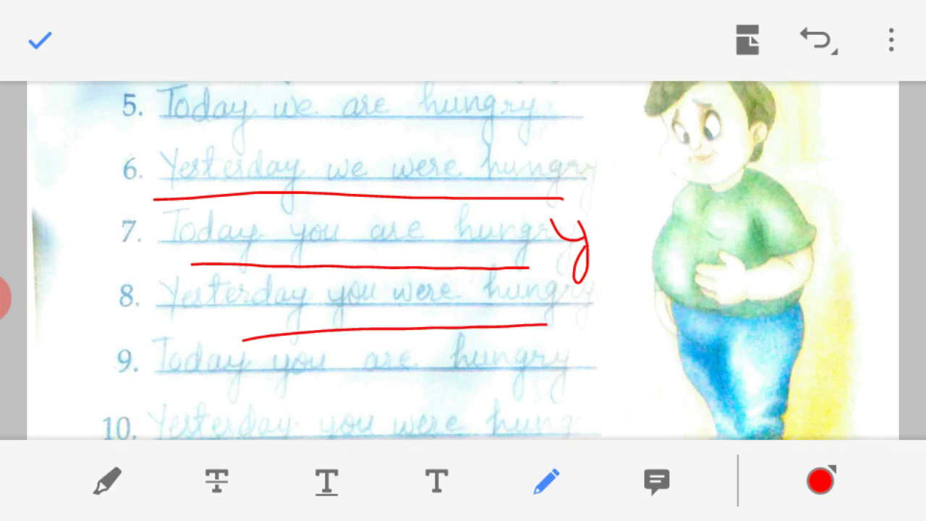
{"action": "left_click_drag", "start_coordinate": [164, 403], "coordinate": [598, 391]}
{"action": "left_click", "coordinate": [107, 481]}
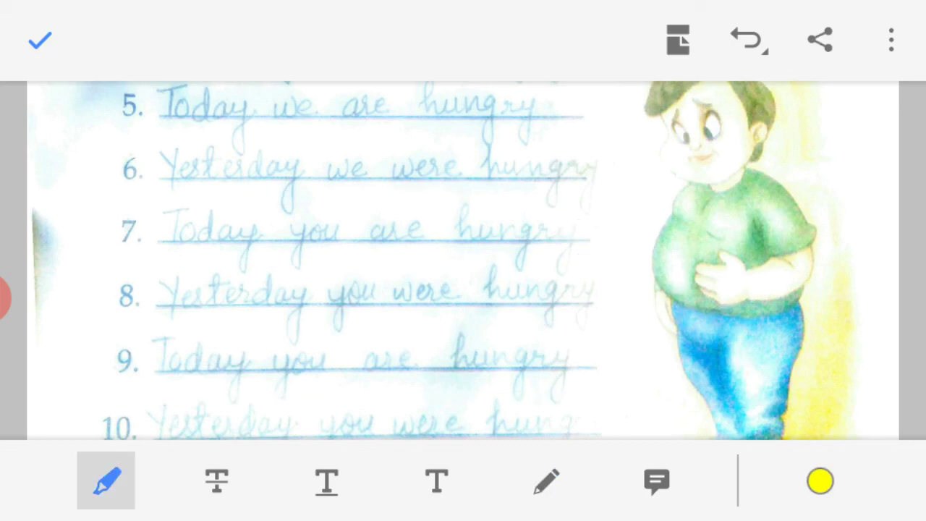
{"action": "left_click", "coordinate": [747, 39]}
{"action": "scroll", "coordinate": [463, 261], "scroll_direction": "down", "scroll_amount": 5}
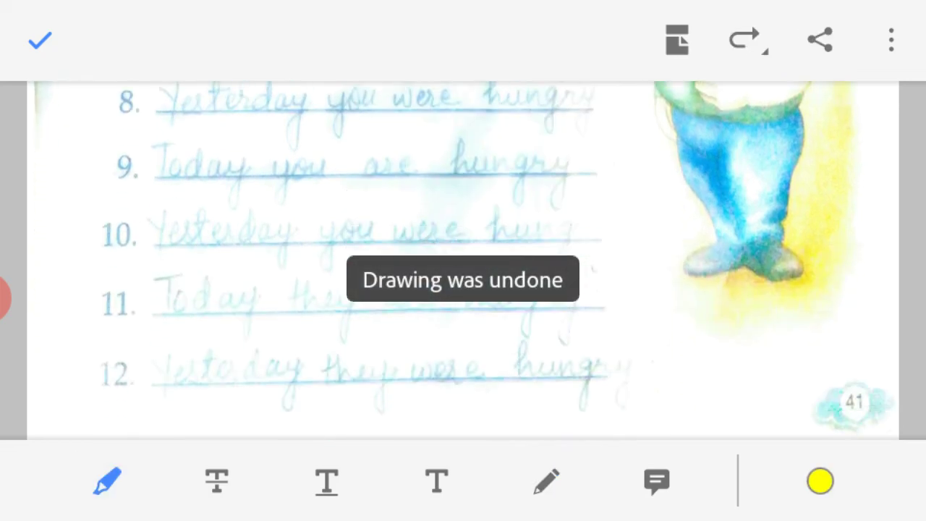
- Underline 'Yesterday' in answer 10 and write the rest of 'hungry' in red
{"action": "left_click", "coordinate": [546, 480]}
{"action": "left_click_drag", "start_coordinate": [143, 267], "coordinate": [316, 257]}
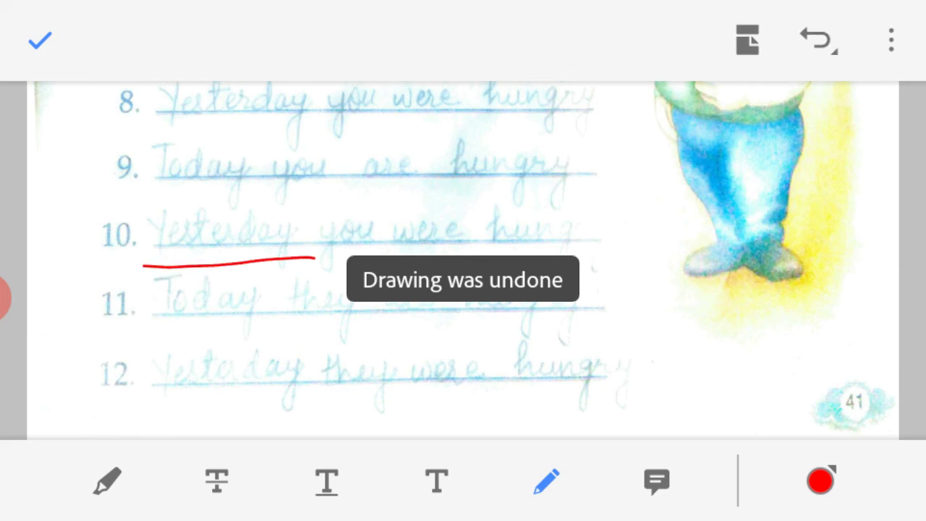
{"action": "mouse_move", "coordinate": [541, 220]}
{"action": "left_mouse_down"}
{"action": "mouse_move", "coordinate": [541, 240]}
{"action": "mouse_move", "coordinate": [563, 237]}
{"action": "mouse_move", "coordinate": [582, 289]}
{"action": "mouse_move", "coordinate": [639, 231]}
{"action": "mouse_move", "coordinate": [684, 282]}
{"action": "mouse_move", "coordinate": [673, 301]}
{"action": "left_mouse_up"}
{"action": "left_click_drag", "start_coordinate": [572, 220], "coordinate": [579, 233]}
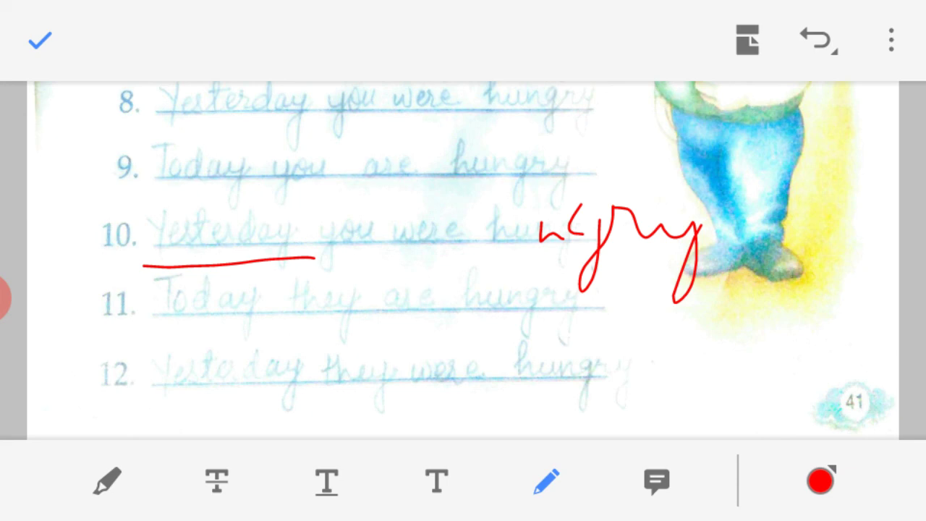
- Underline answers 11 and 12, complete 'hungry' on answer 12, then undo the red marks
{"action": "left_click_drag", "start_coordinate": [424, 337], "coordinate": [615, 329]}
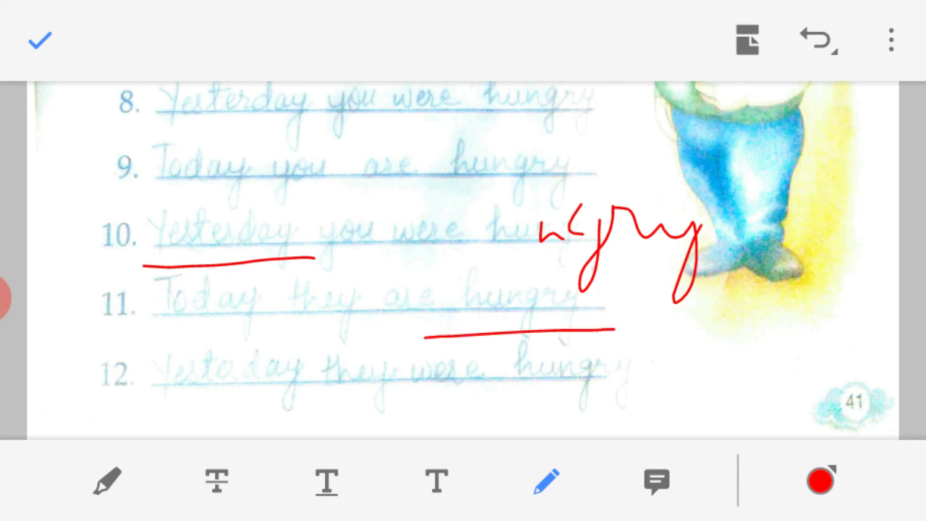
{"action": "left_click_drag", "start_coordinate": [177, 418], "coordinate": [678, 398]}
{"action": "mouse_move", "coordinate": [116, 358]}
{"action": "left_mouse_down"}
{"action": "mouse_move", "coordinate": [162, 370]}
{"action": "mouse_move", "coordinate": [148, 434]}
{"action": "left_mouse_up"}
{"action": "mouse_move", "coordinate": [597, 380]}
{"action": "left_mouse_down"}
{"action": "mouse_move", "coordinate": [609, 356]}
{"action": "mouse_move", "coordinate": [670, 367]}
{"action": "mouse_move", "coordinate": [648, 430]}
{"action": "left_mouse_up"}
{"action": "left_click", "coordinate": [106, 479]}
{"action": "left_click", "coordinate": [750, 40]}
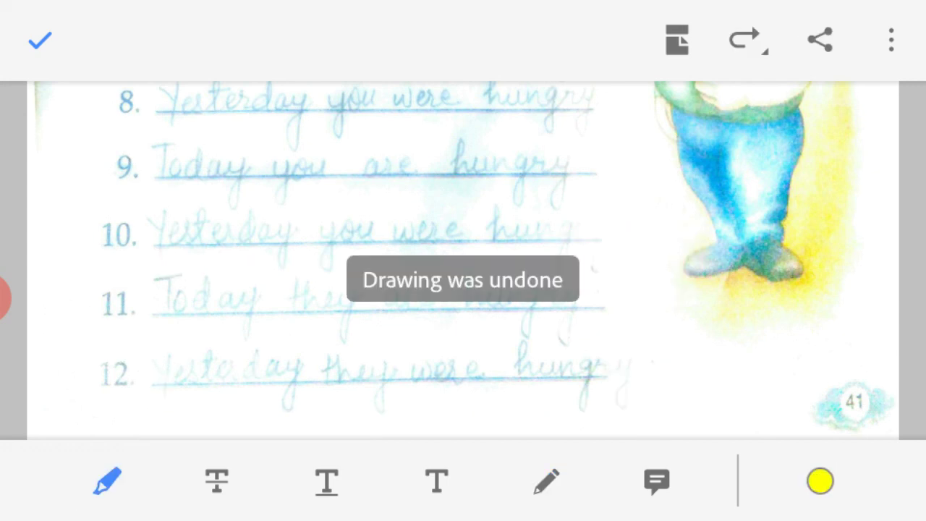
{"action": "scroll", "coordinate": [463, 260], "scroll_direction": "down", "scroll_amount": 2}
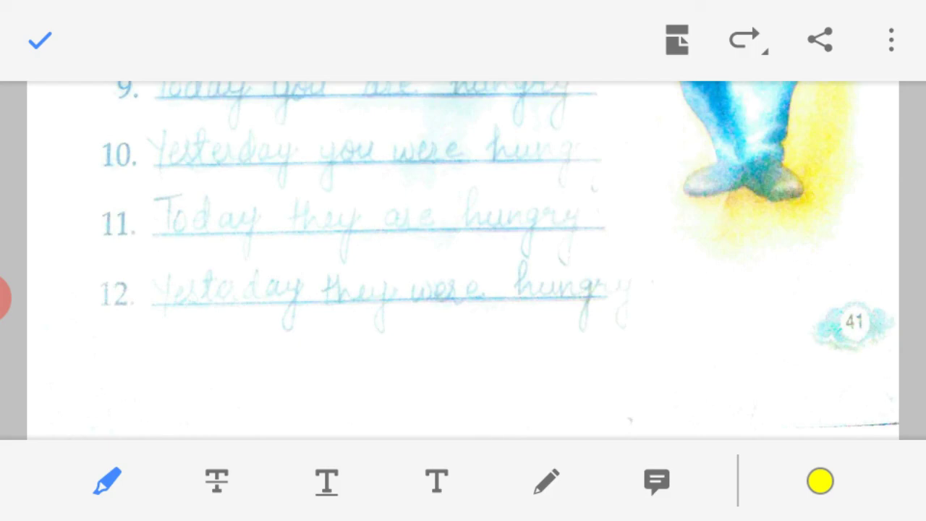
{"action": "left_click", "coordinate": [7, 297]}
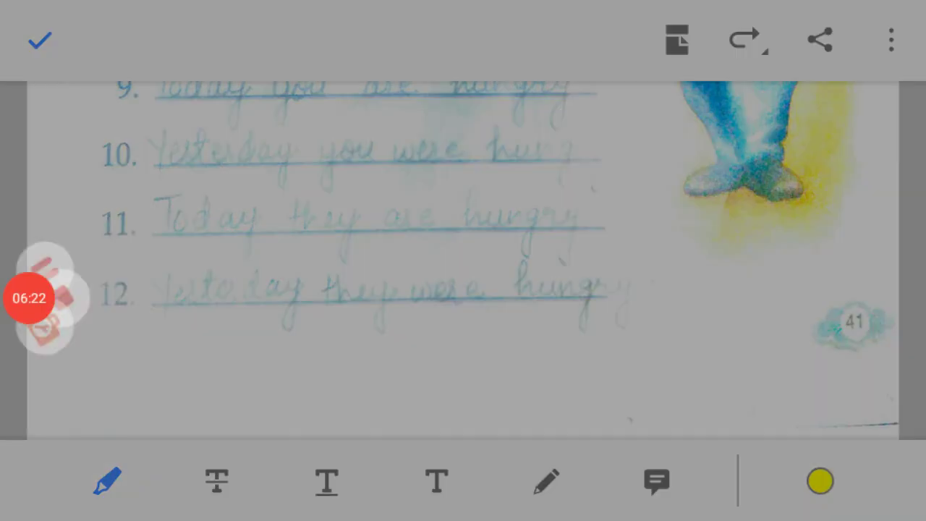